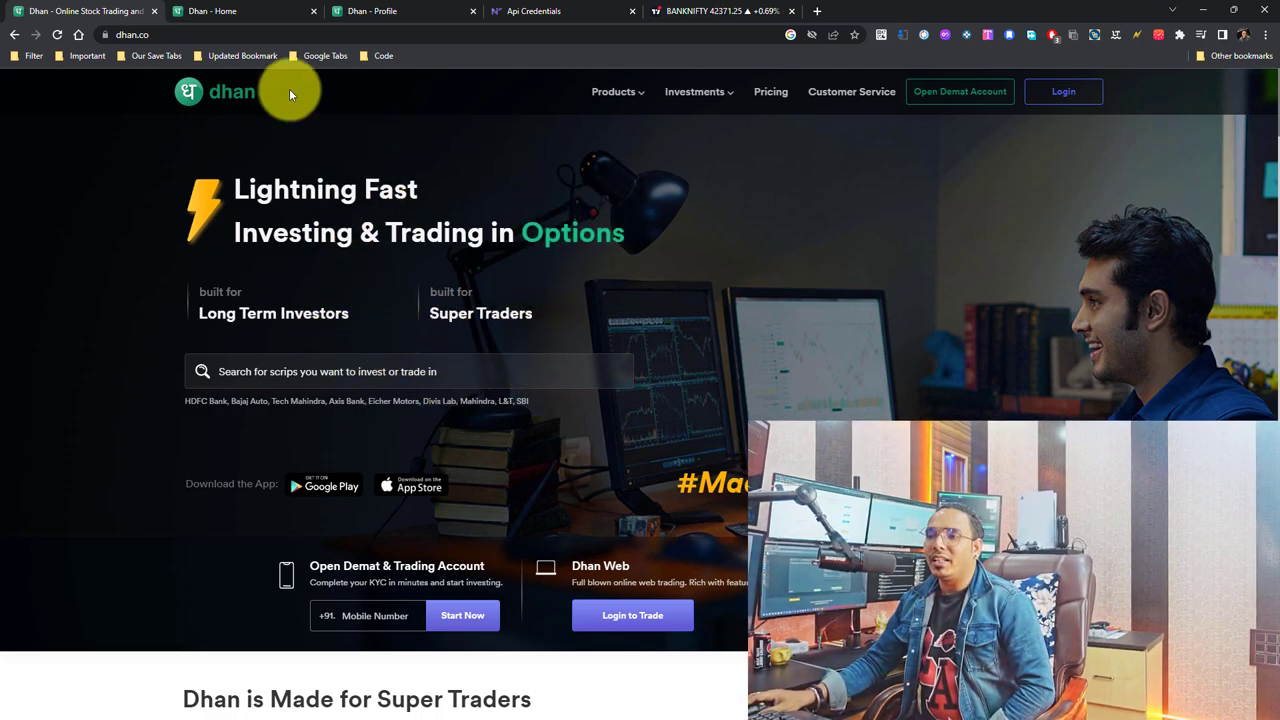
- Open the Dhan account profile and go to the access tokens section of DhanHQ Trading APIs & Access
left_click(255, 11)
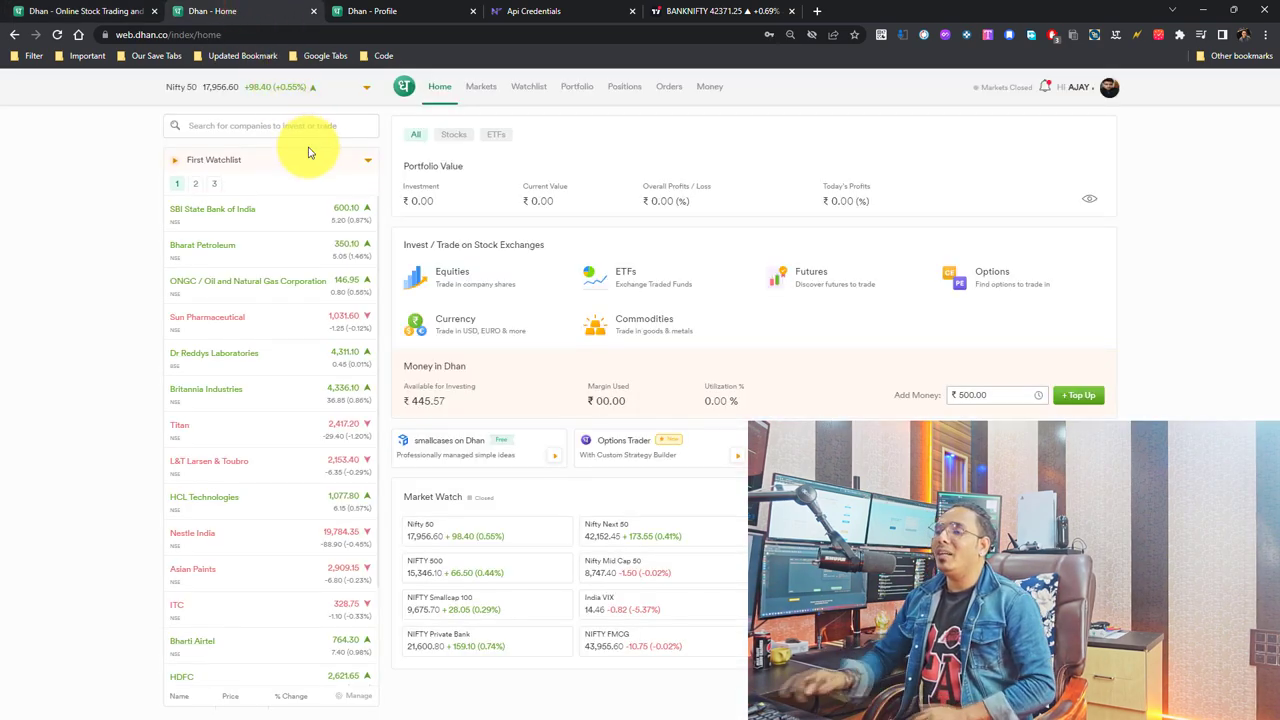
left_click(1112, 94)
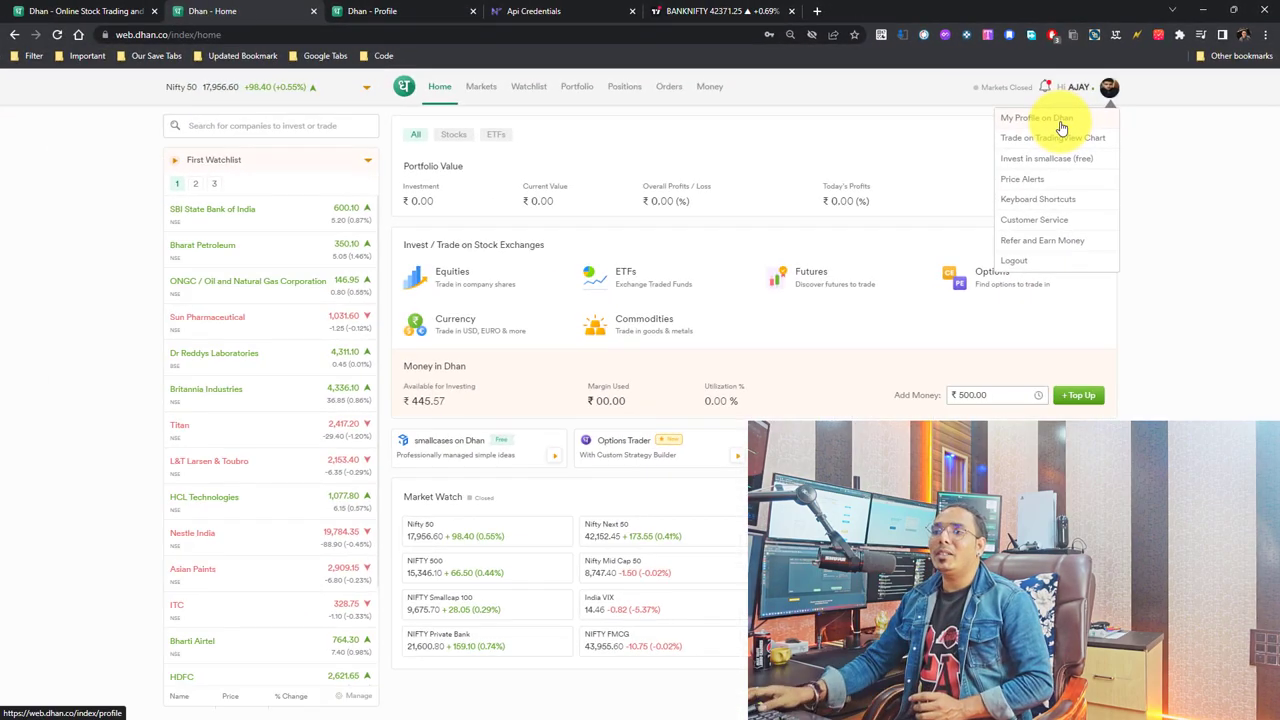
left_click(392, 11)
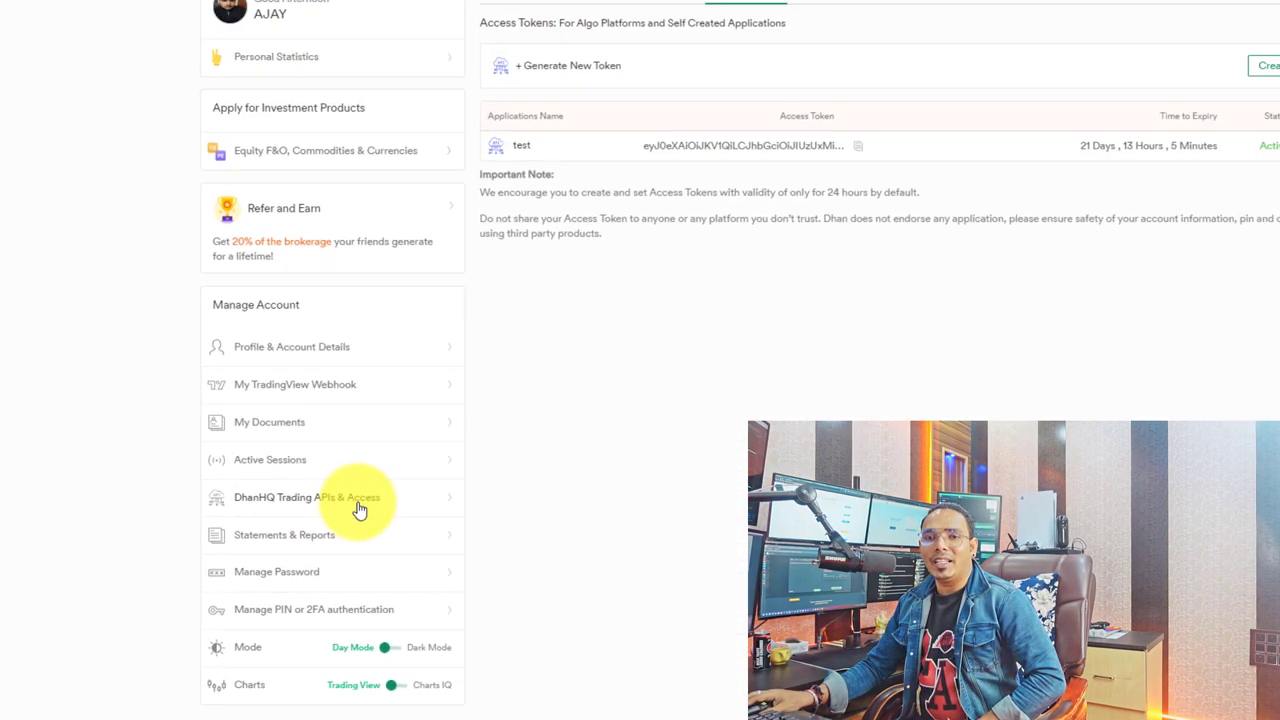
left_click(546, 2)
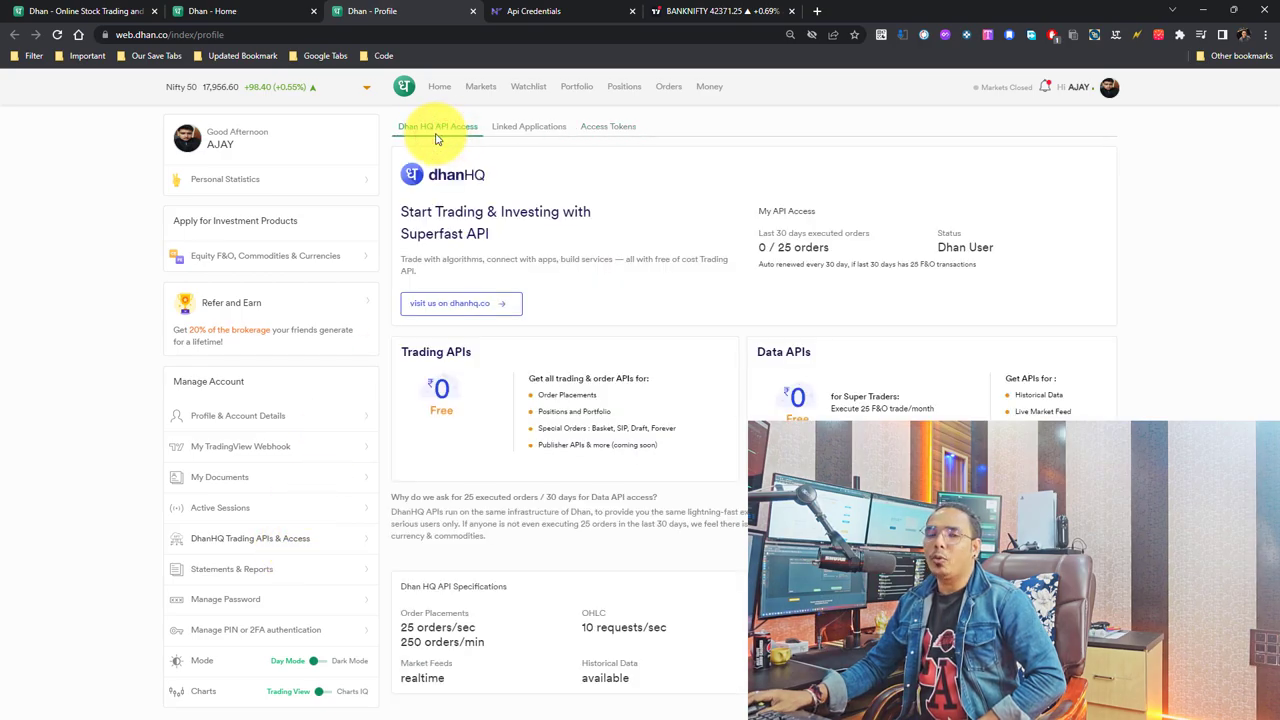
left_click(605, 132)
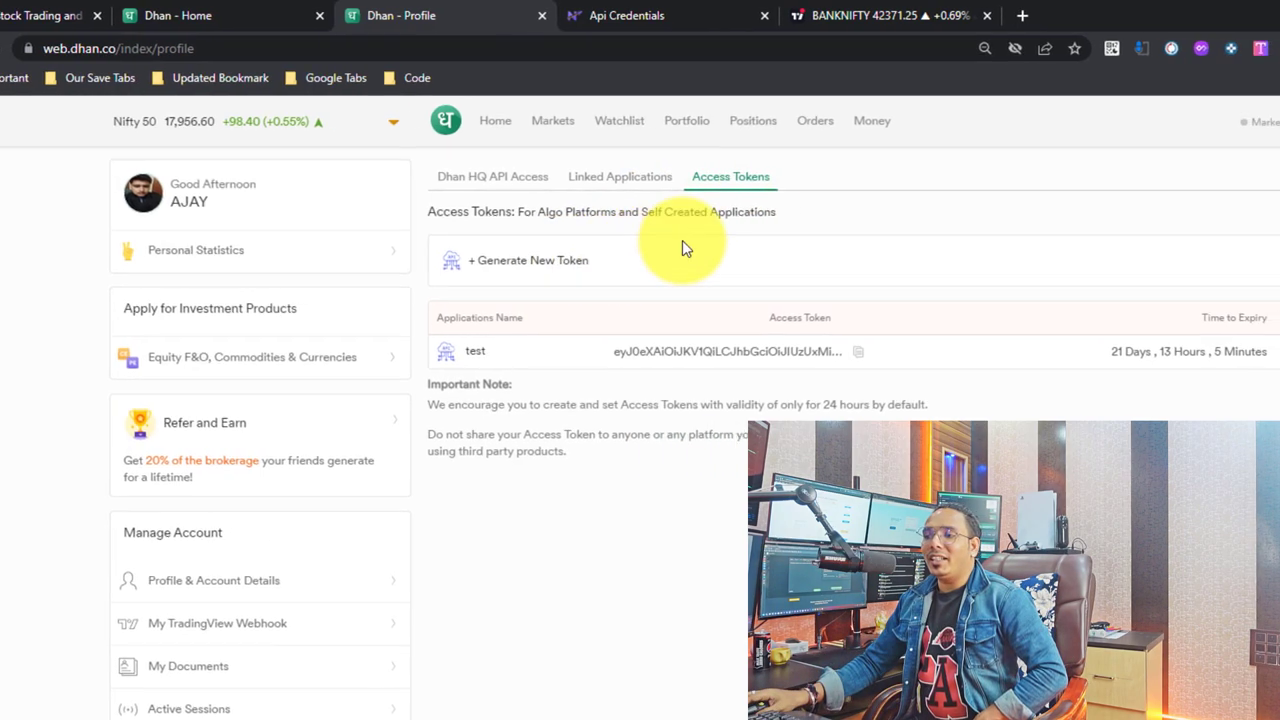
- Fill in the new access token form with the application name demo and a validity of 24 Hours
left_click(994, 263)
left_click(246, 330)
type("demo")
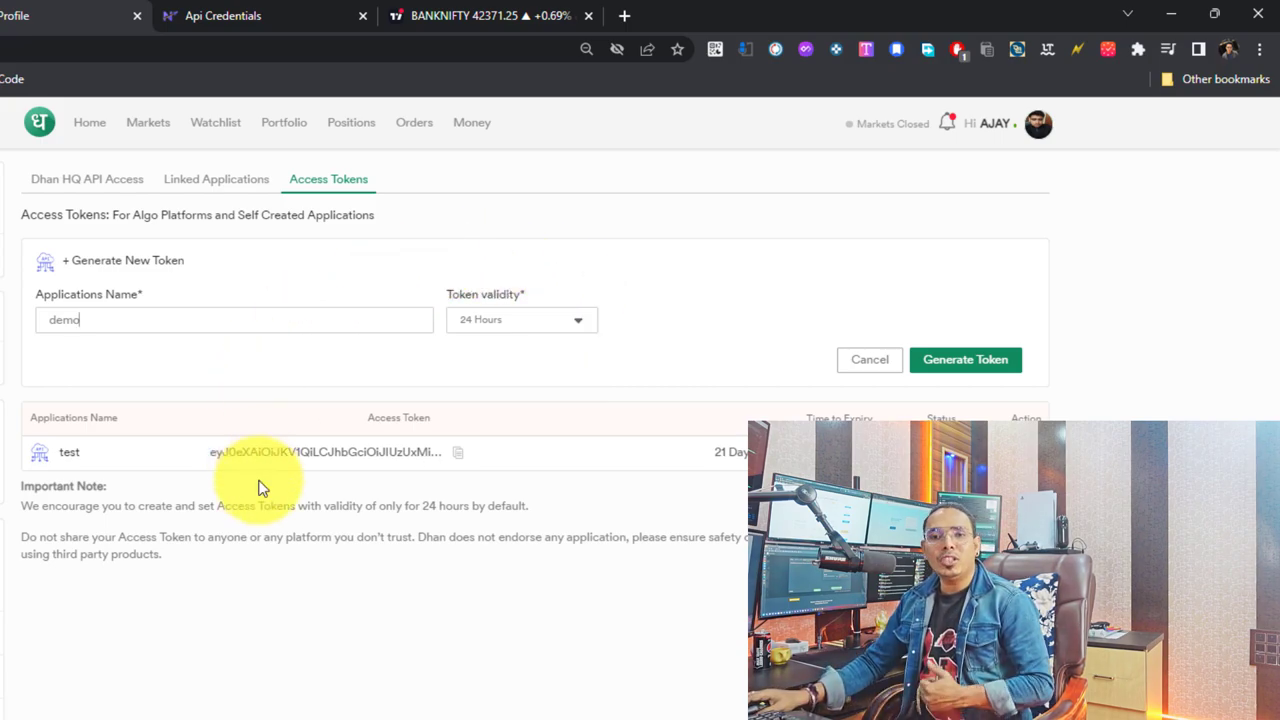
left_click(505, 317)
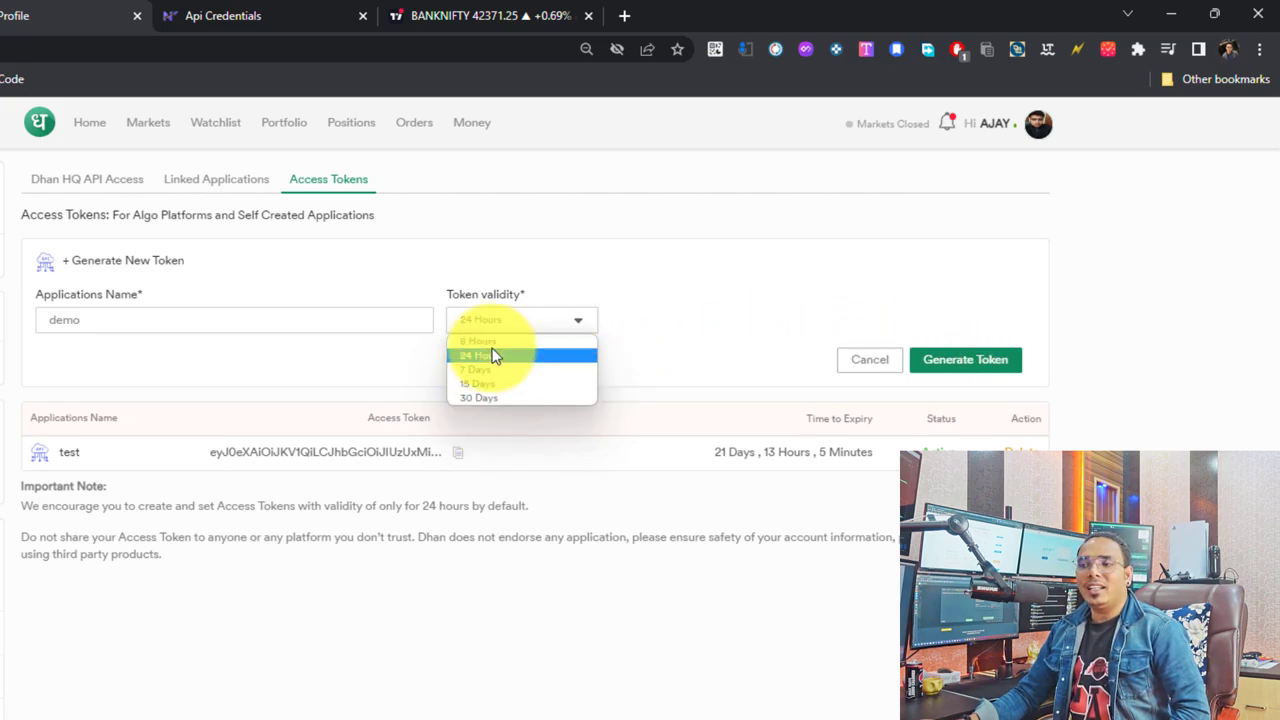
left_click(191, 371)
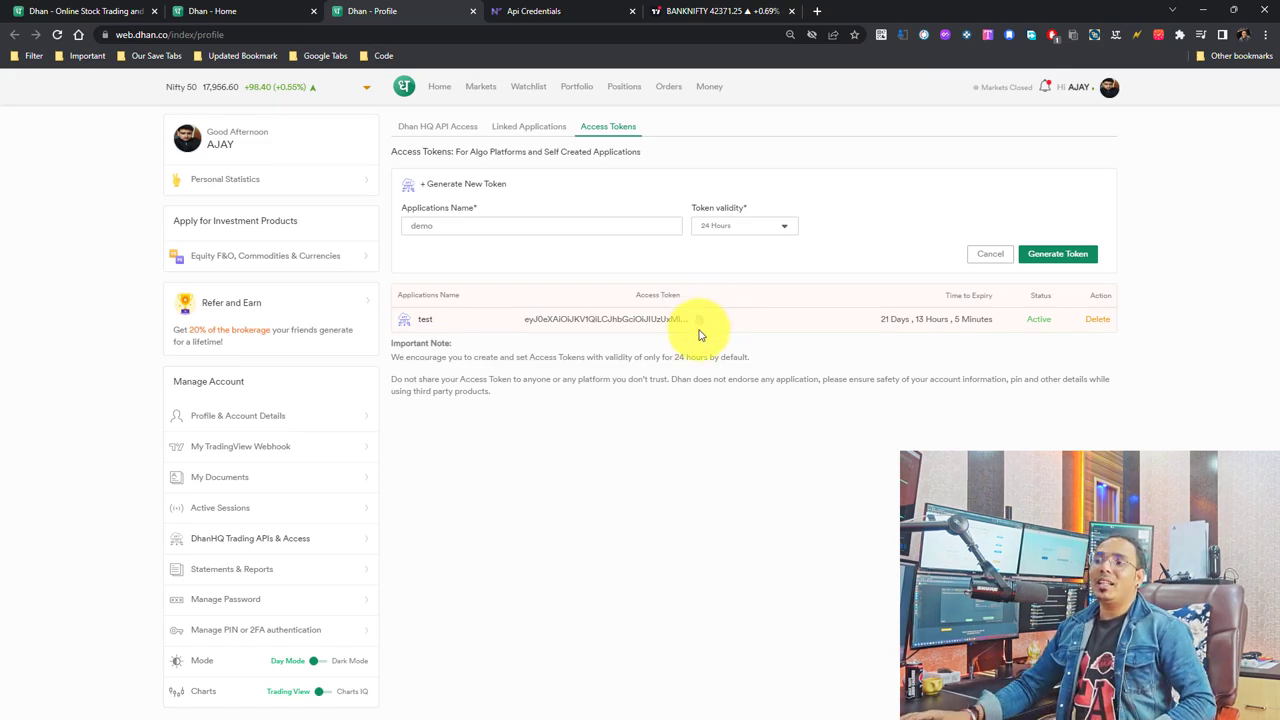
- Switch to the NextLevelBot site, enter its user dashboard and open the API credentials page
left_click(537, 11)
left_click(40, 118)
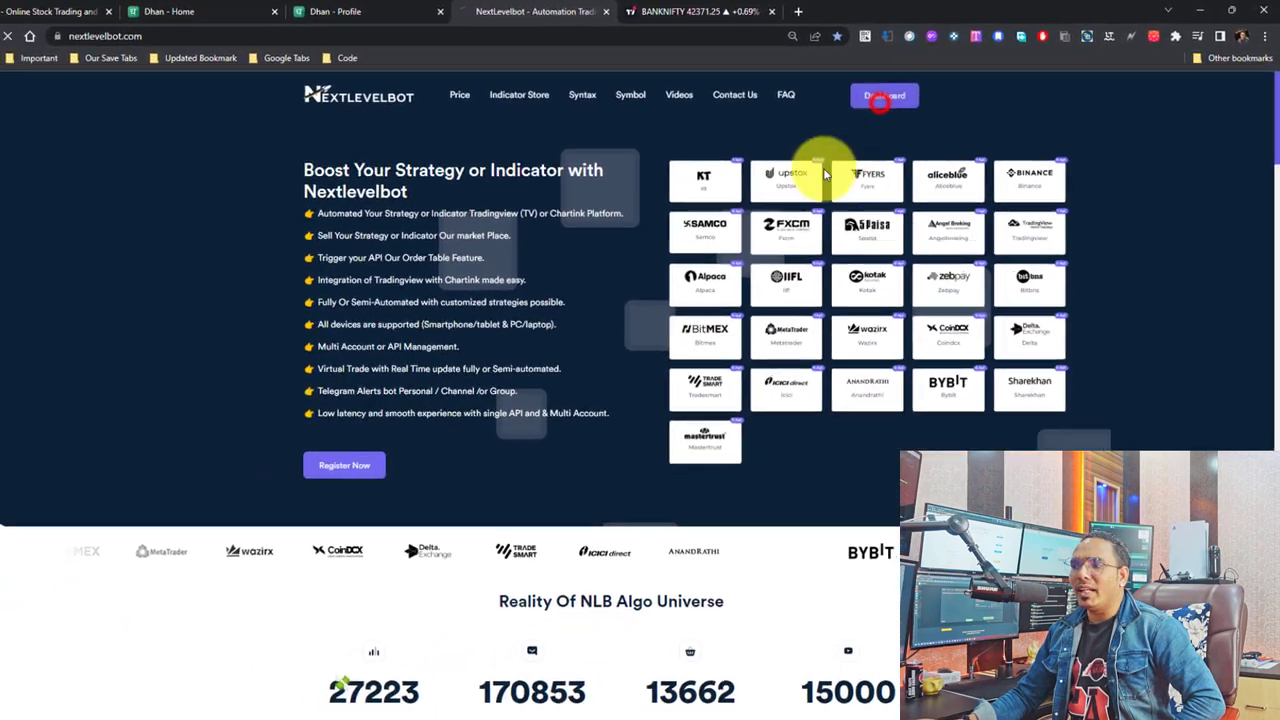
left_click(671, 148)
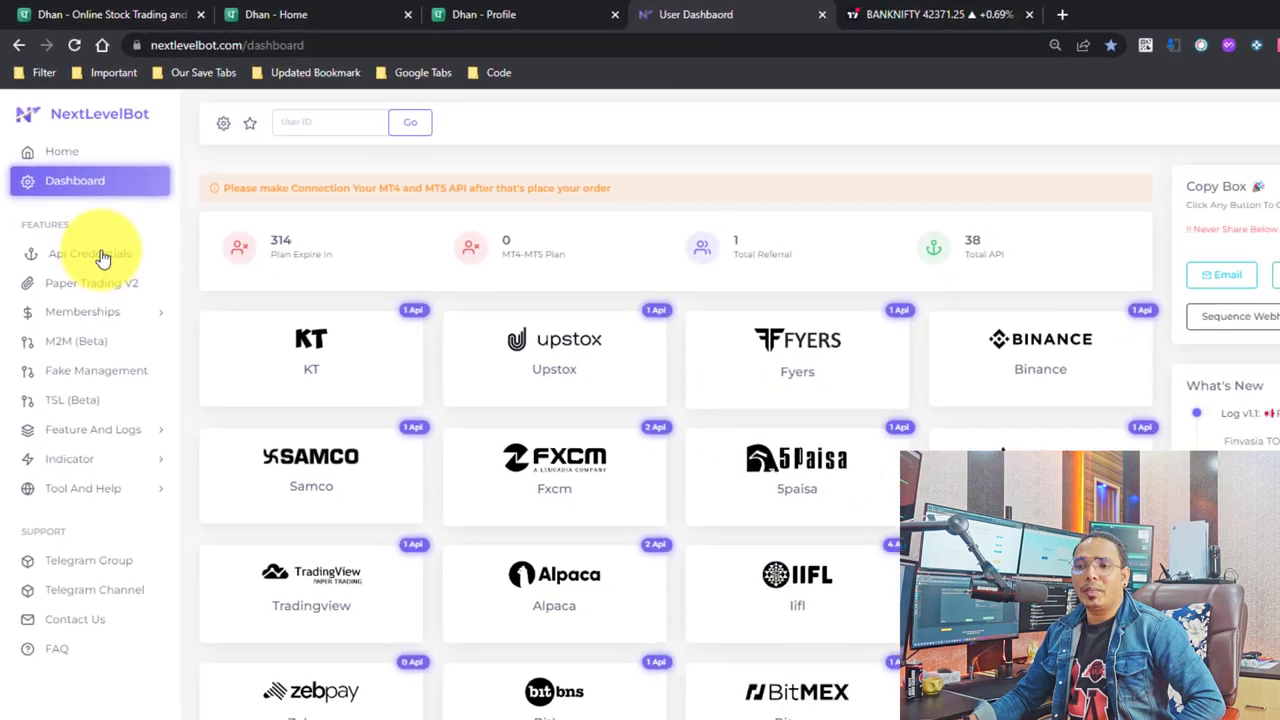
left_click(140, 411)
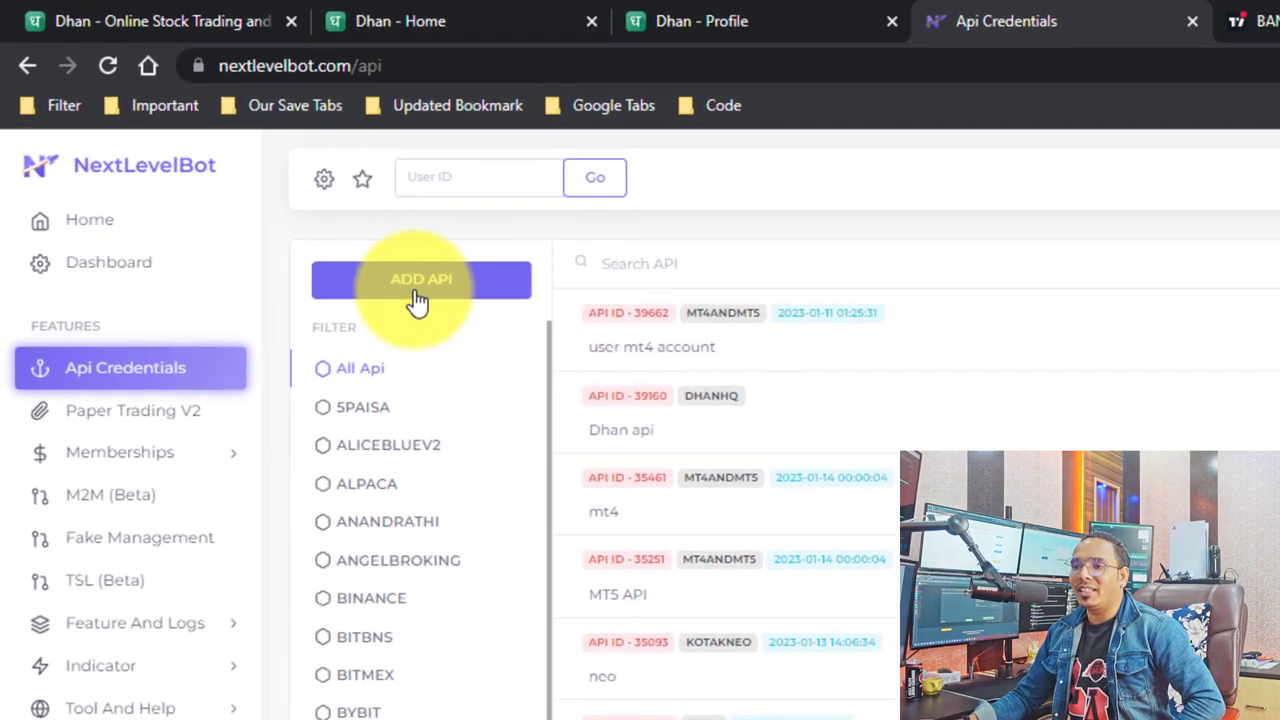
- Start adding a dhanHQ API with the app name demo, go through the access token and phone number fields, and close the form unsaved
left_click(461, 330)
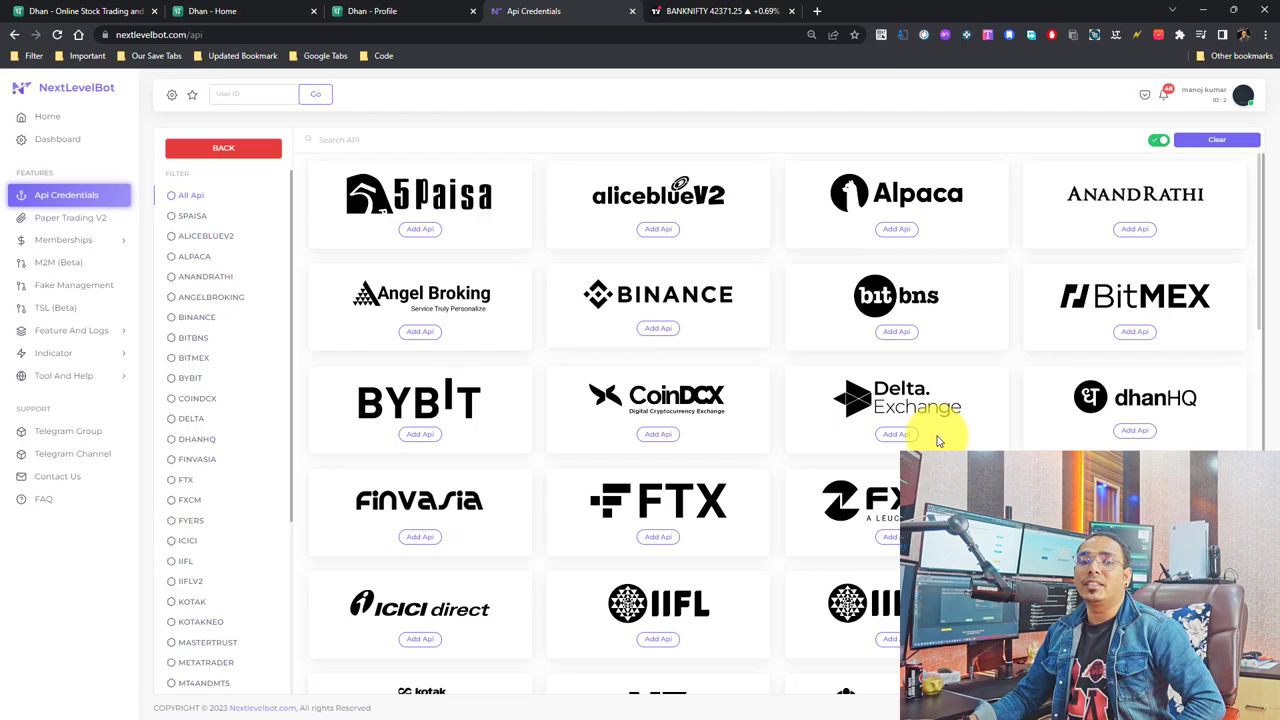
left_click(1134, 430)
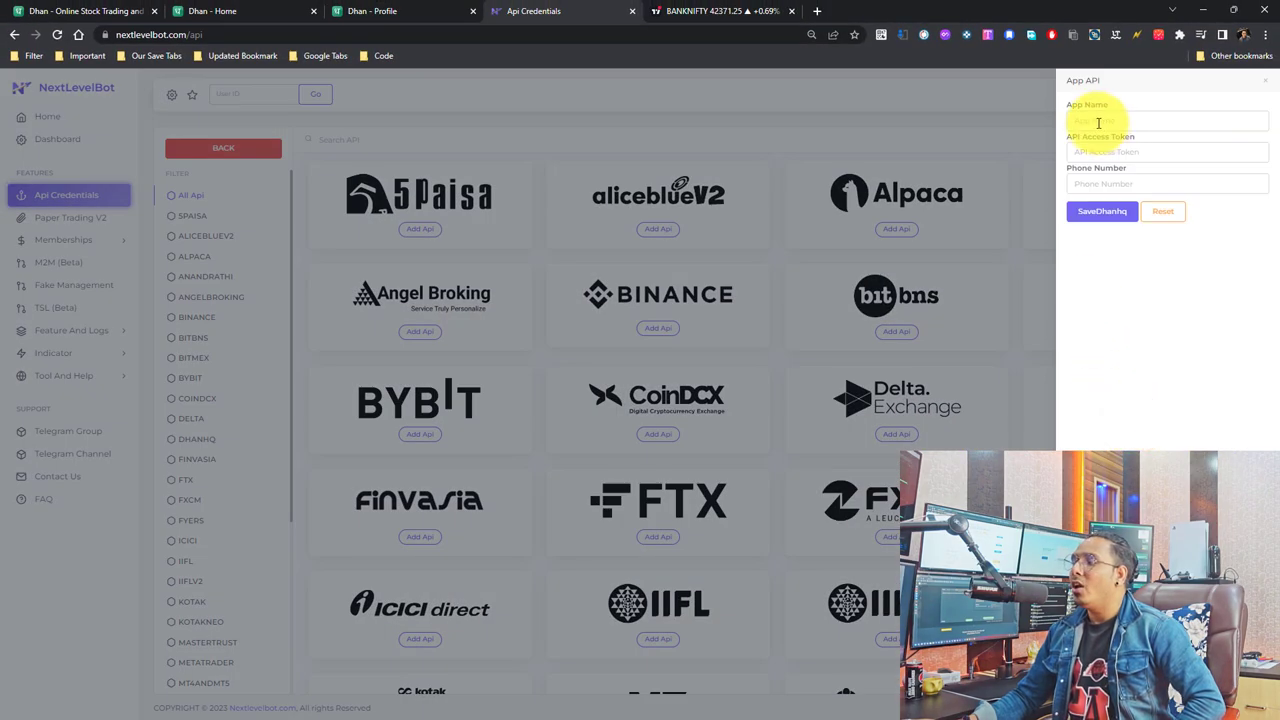
left_click(1090, 95)
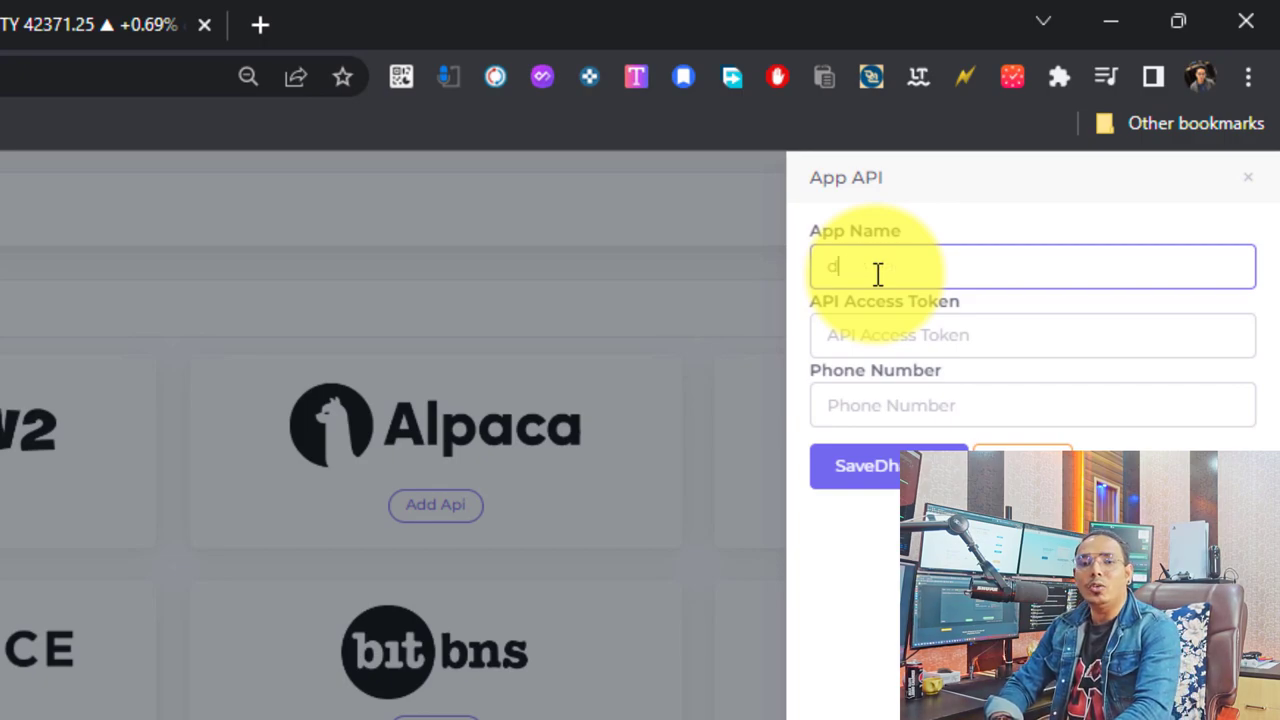
left_click(894, 331)
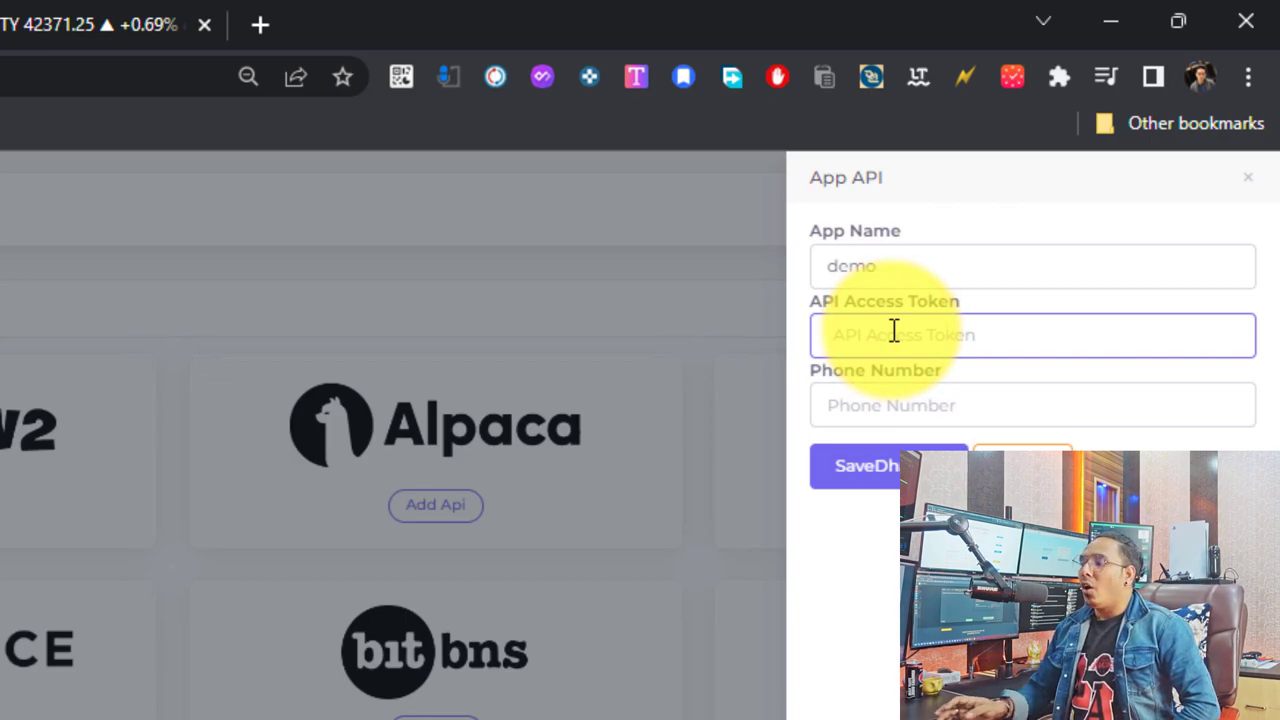
left_click(840, 418)
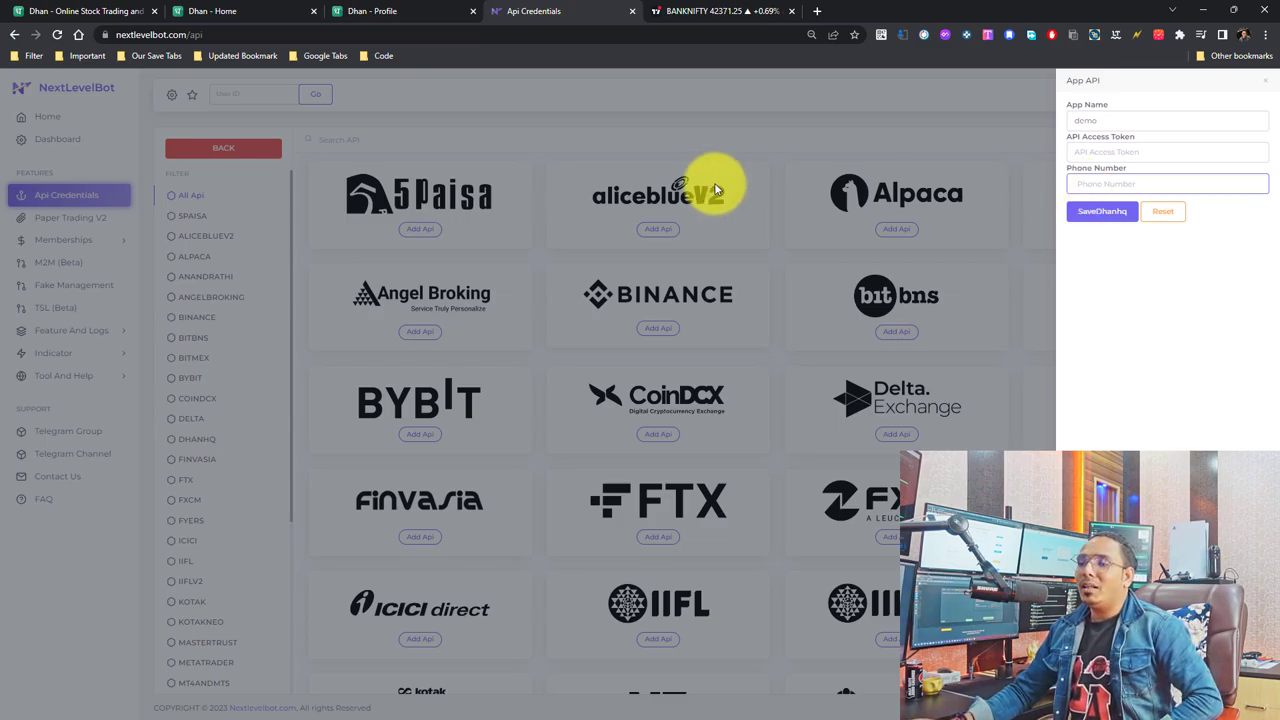
left_click(668, 134)
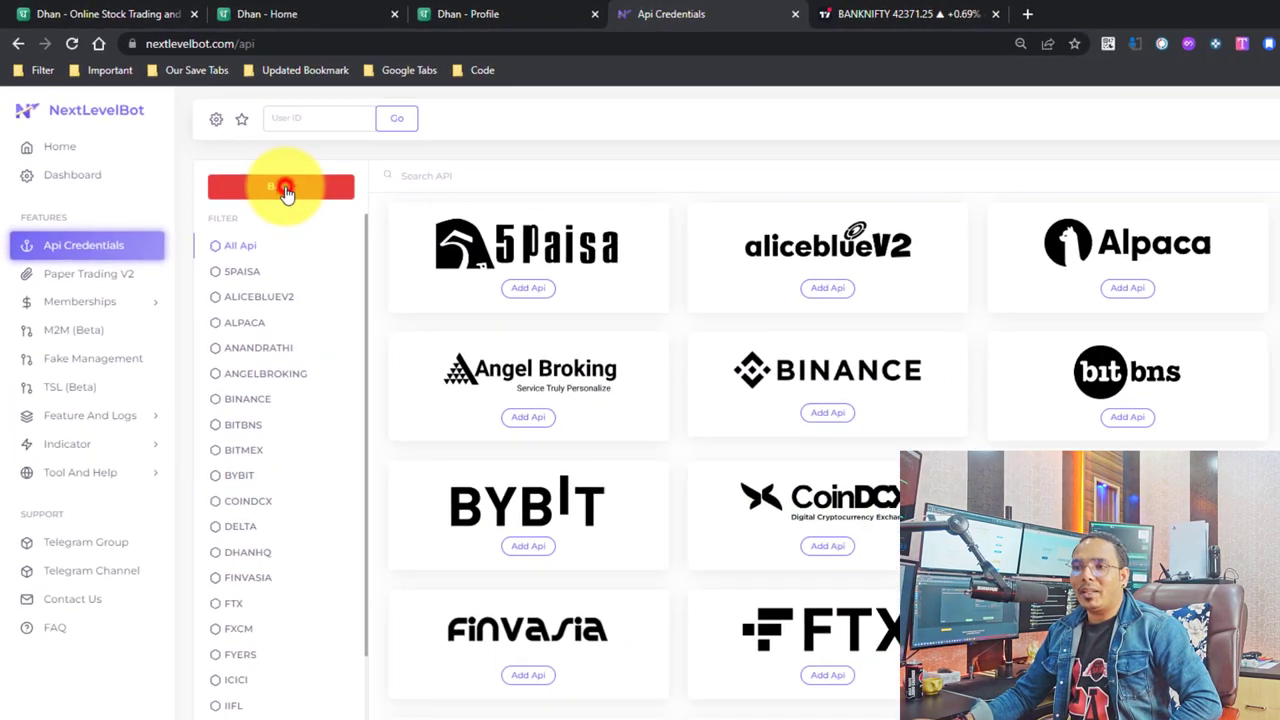
- Return to the list of saved APIs and filter it to show only DHANHQ entries
left_click(556, 372)
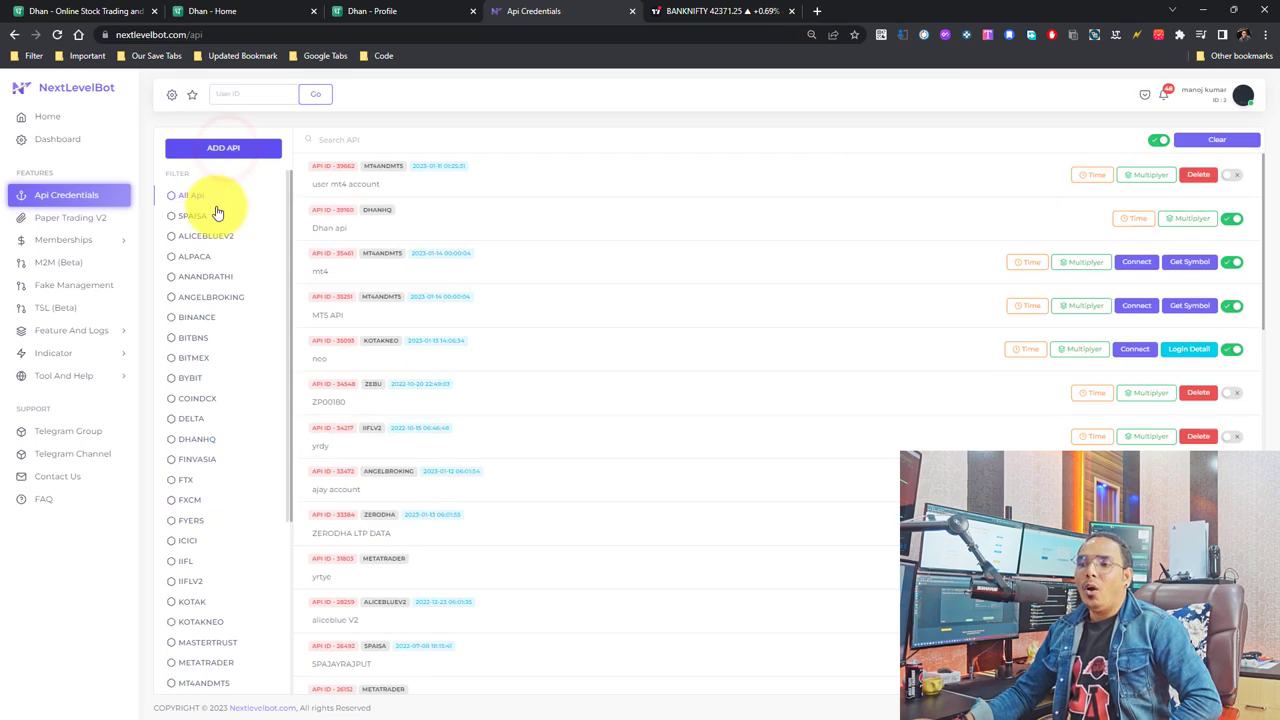
left_click(192, 195)
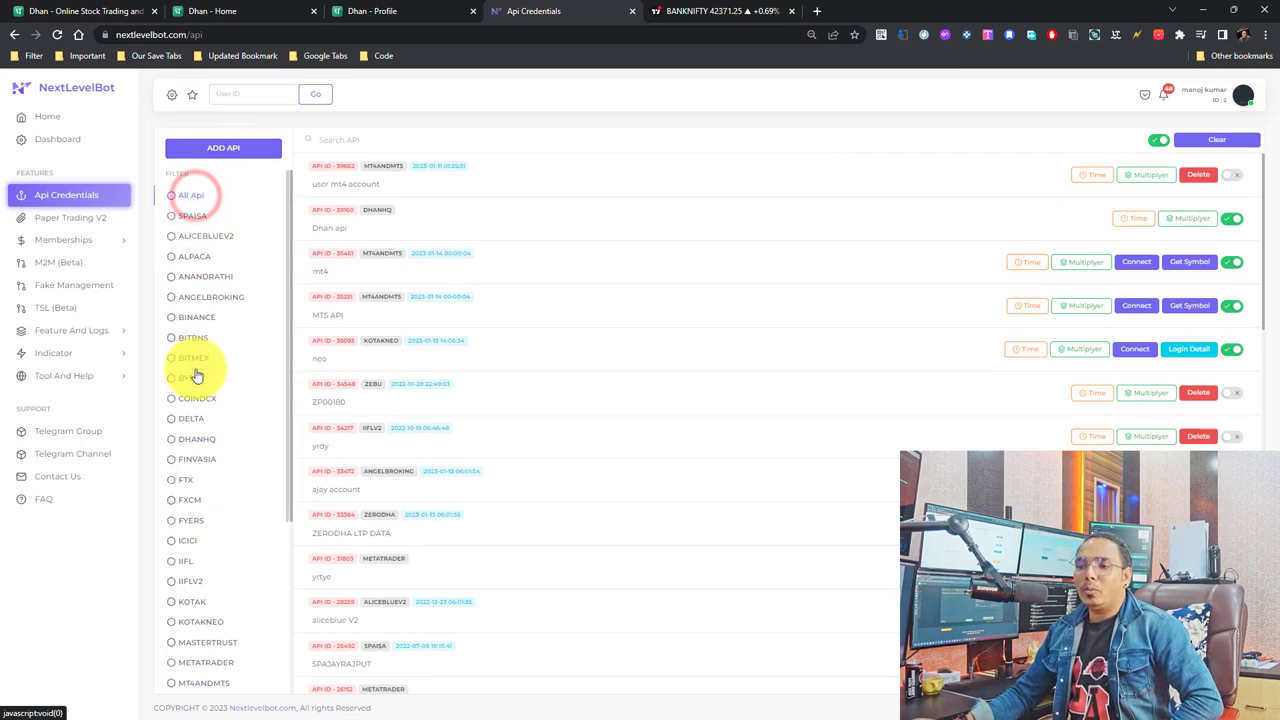
left_click(191, 439)
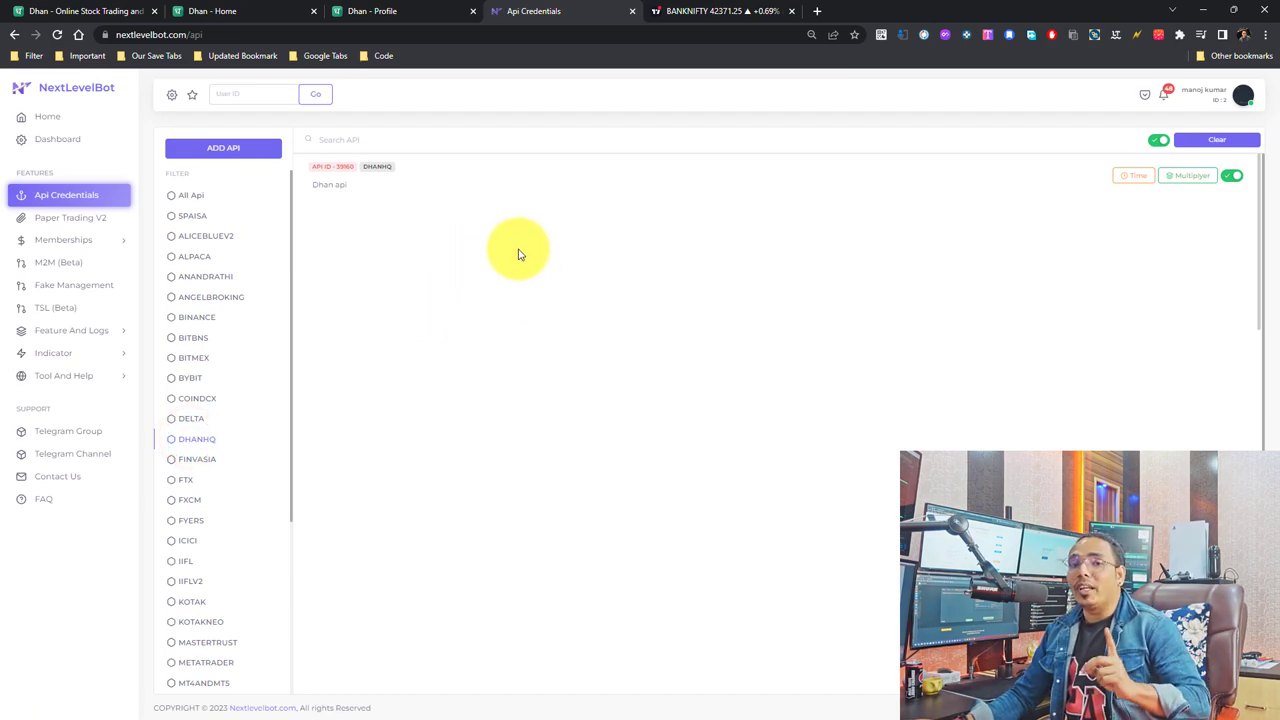
- Turn the Dhan api entry off and on again, and view its quantity multiplier form without entering a value
left_click(1232, 176)
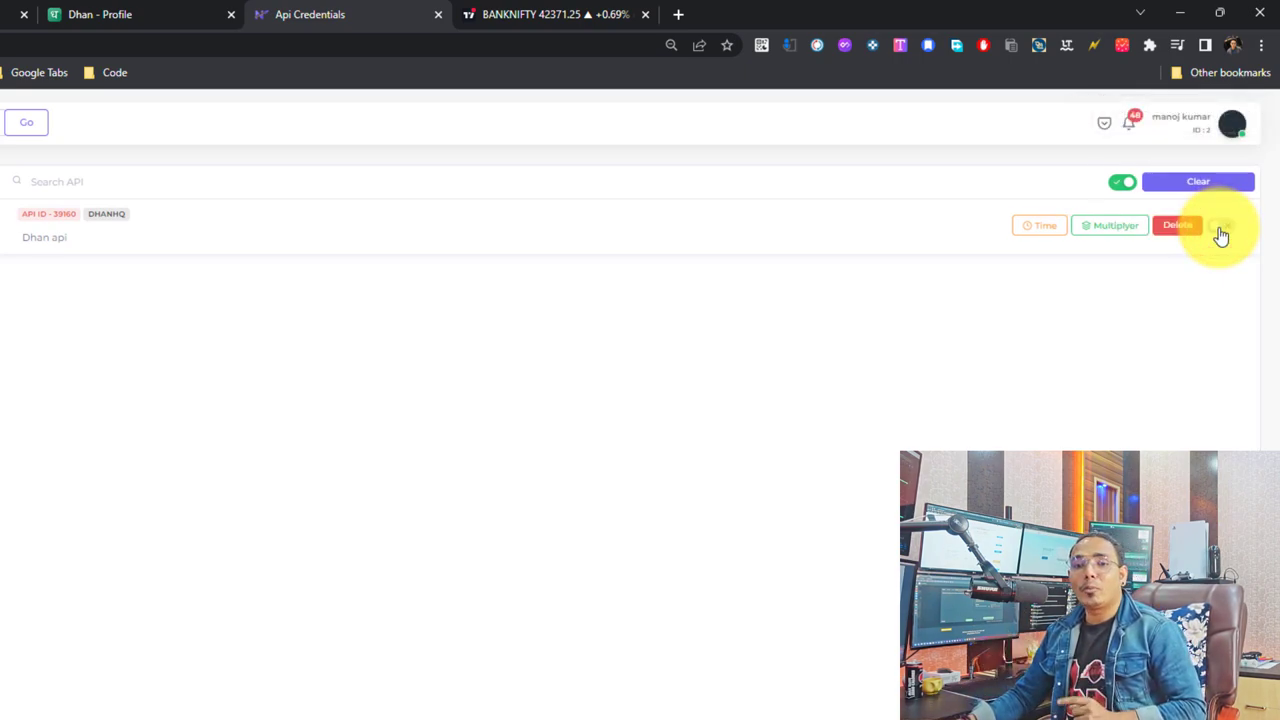
left_click(1219, 230)
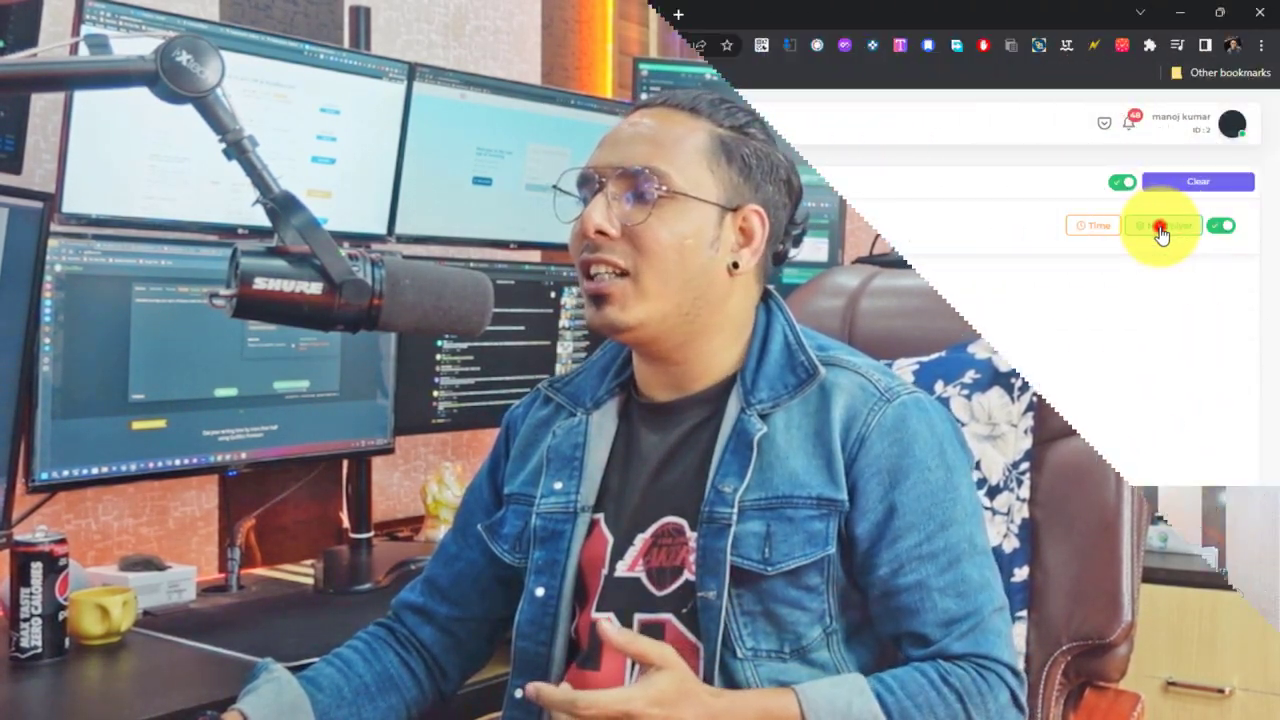
left_click(1160, 230)
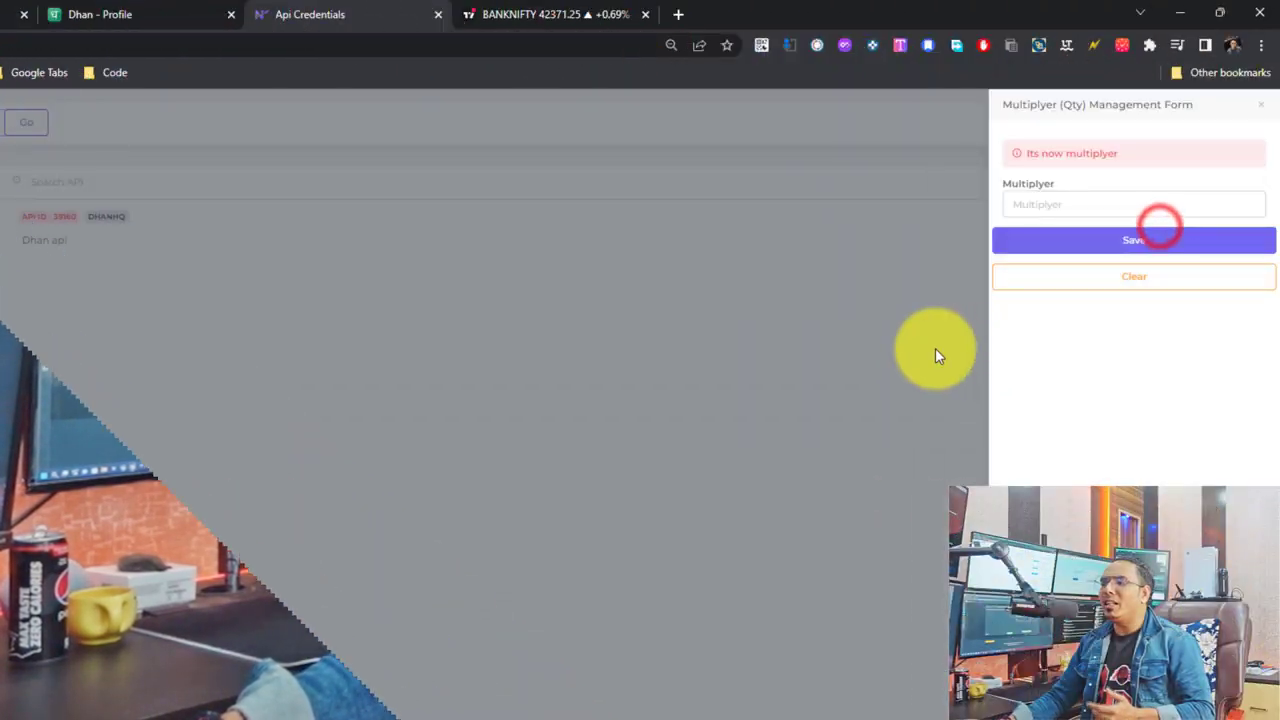
left_click(880, 355)
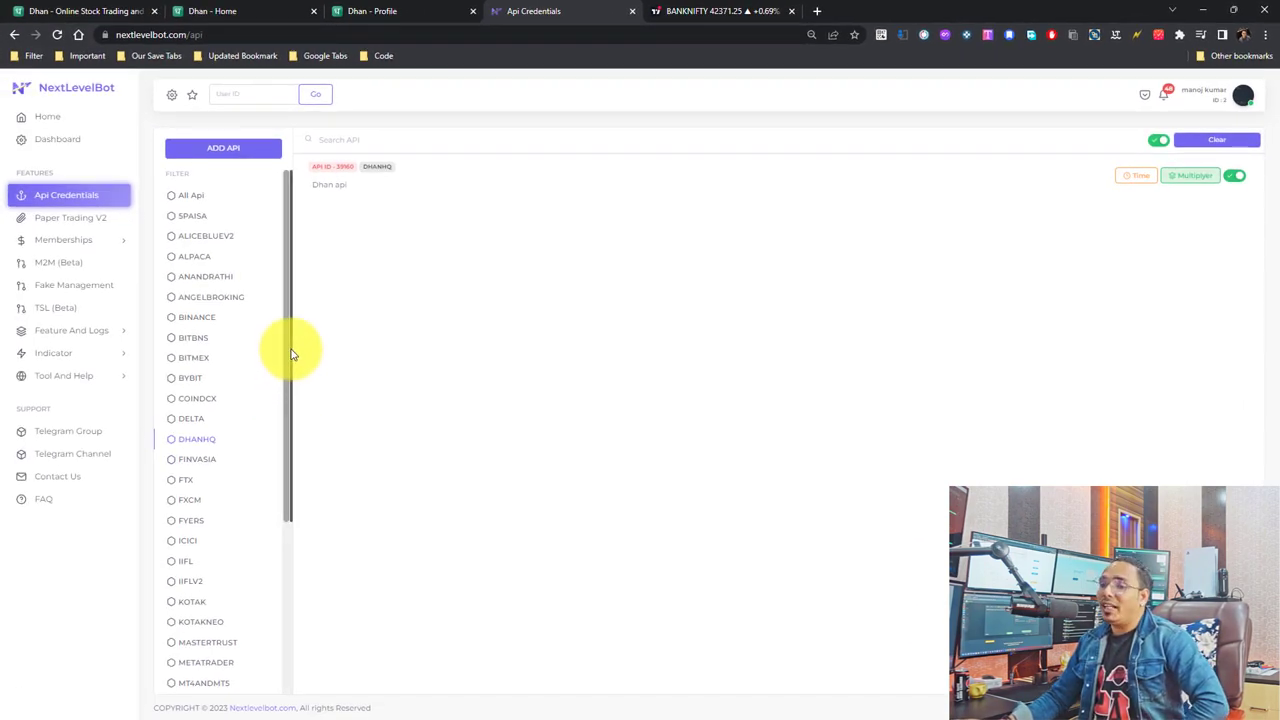
- Return to the dashboard and open the Syntax Generator and Broker Symbols help pages in separate new tabs
left_click(53, 145)
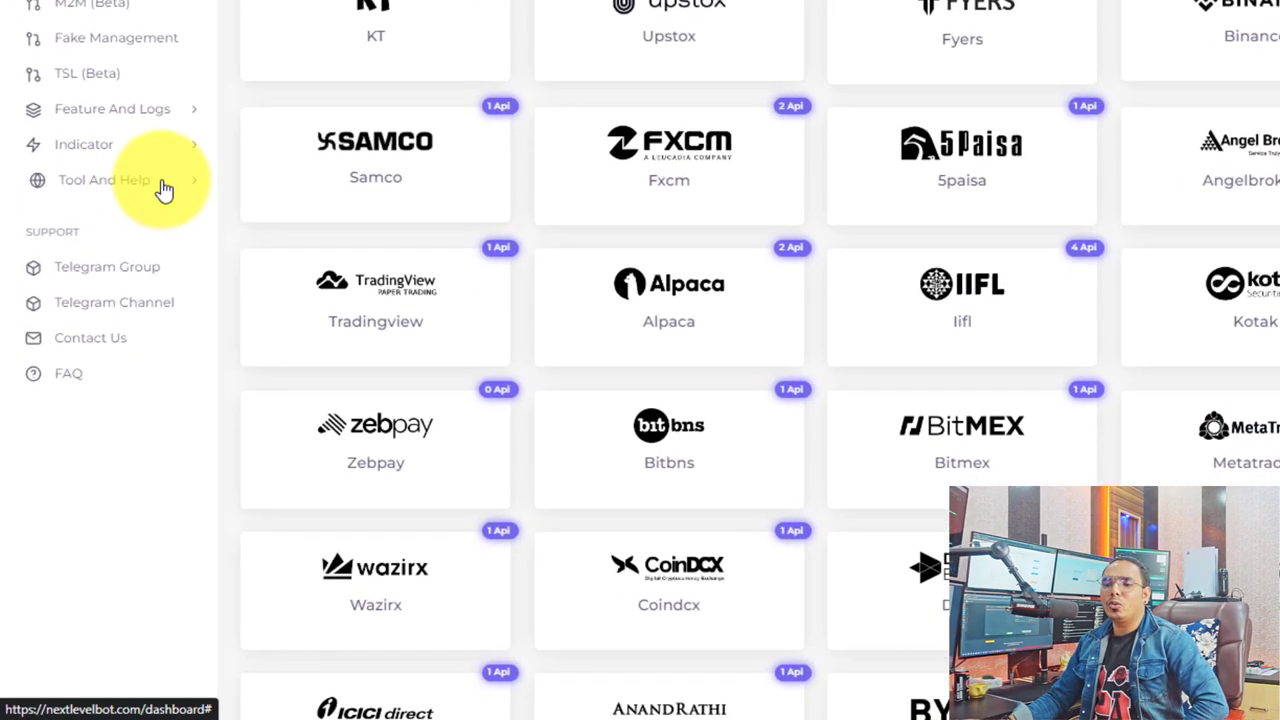
left_click(165, 190)
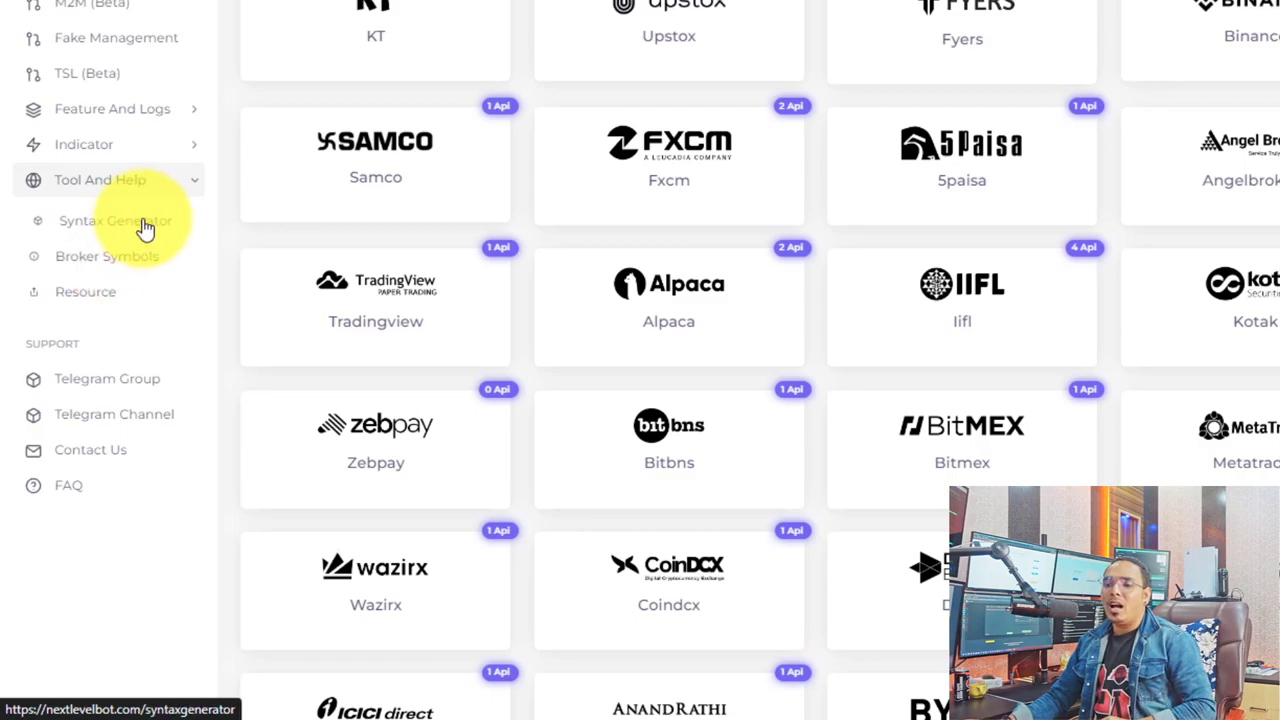
right_click(145, 225)
left_click(243, 228)
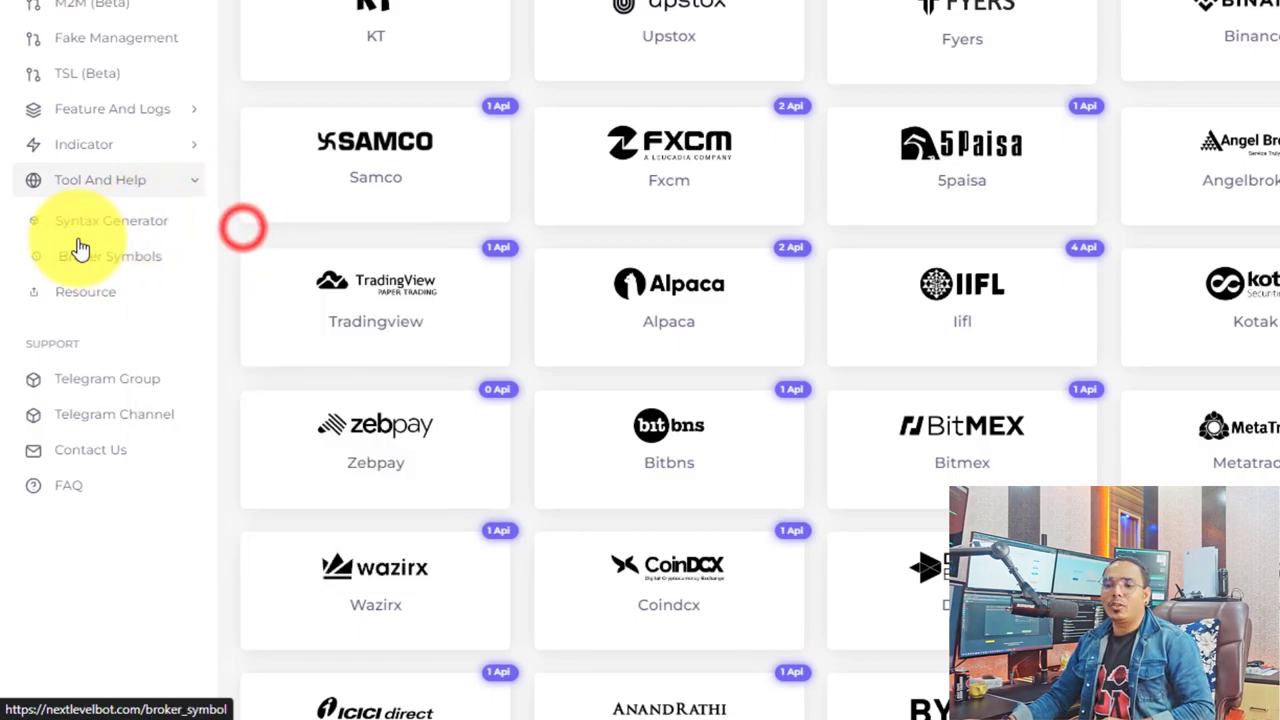
right_click(120, 268)
left_click(185, 283)
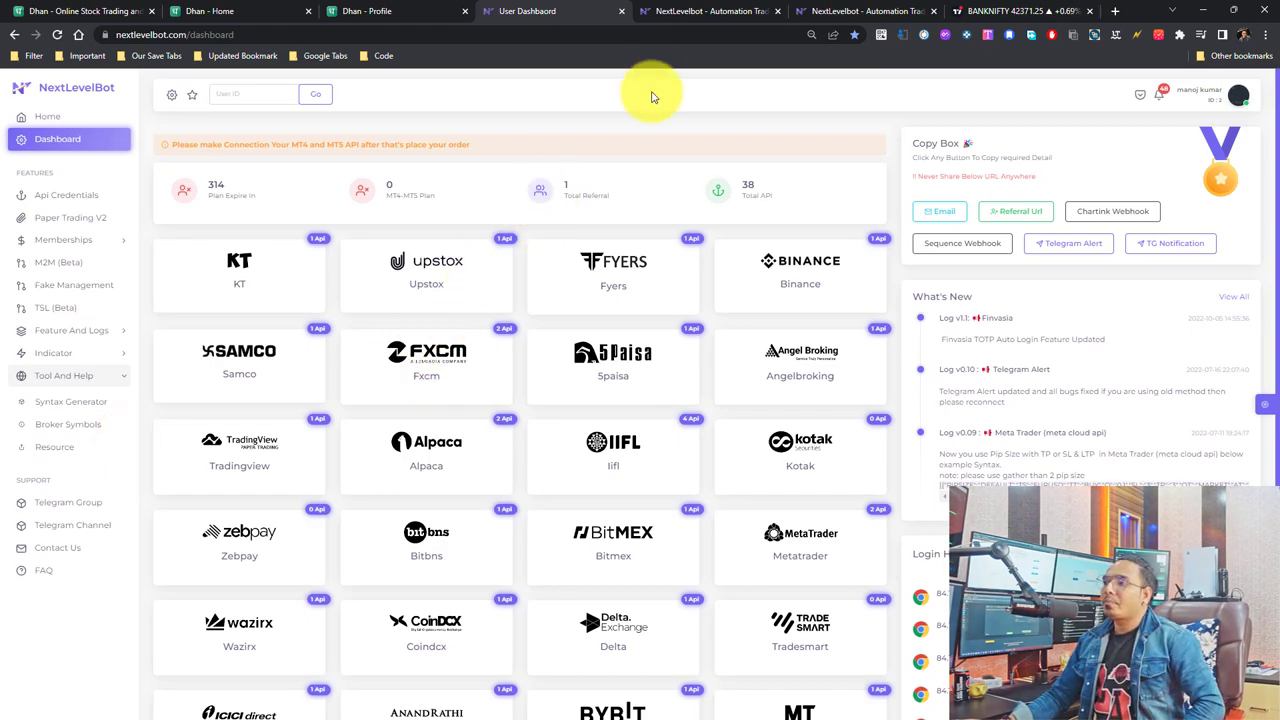
- Switch to the Syntax Generator page and choose Dhanhq Syntax as the broker syntax
left_click(679, 14)
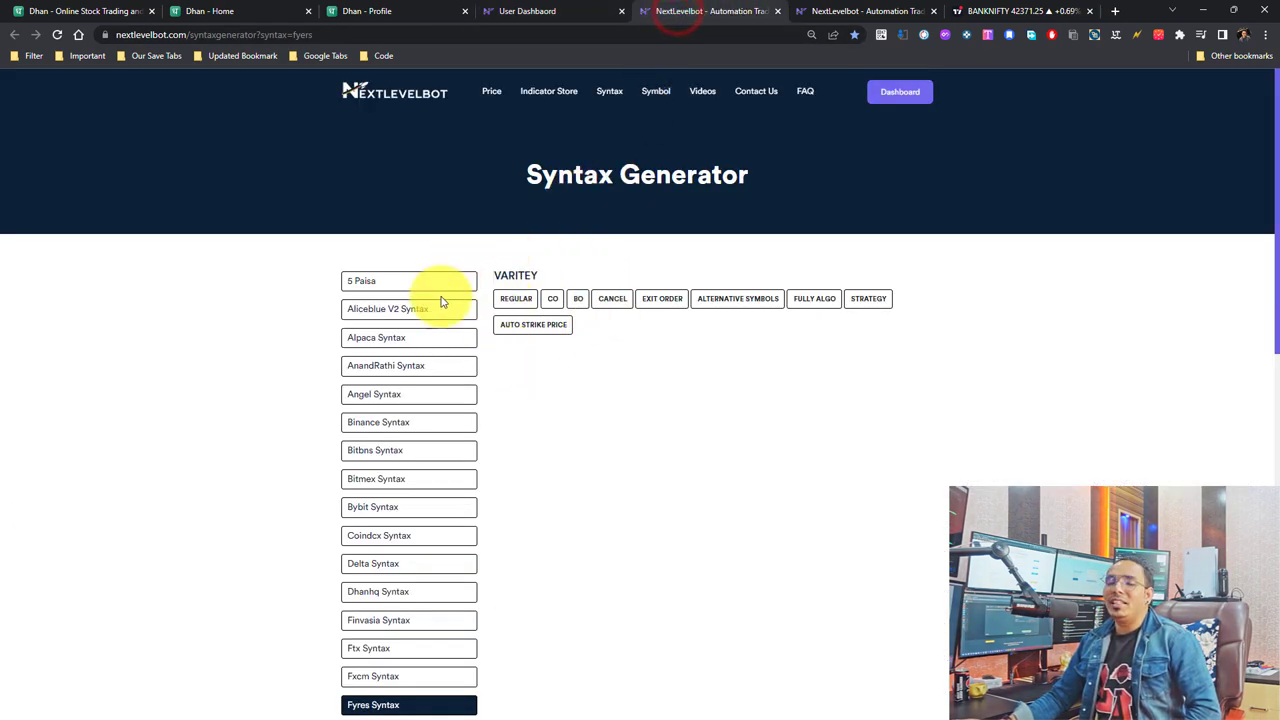
scroll(429, 480, "down", 1)
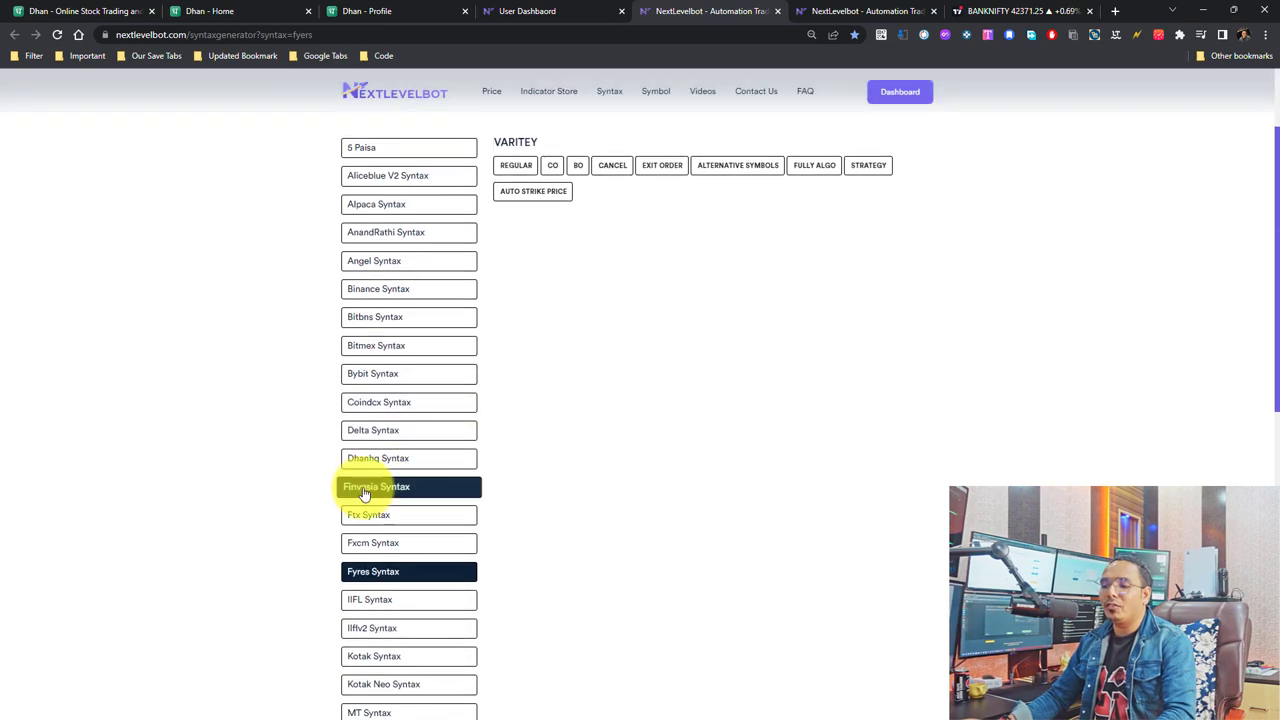
left_click(373, 458)
scroll(560, 400, "up", 1)
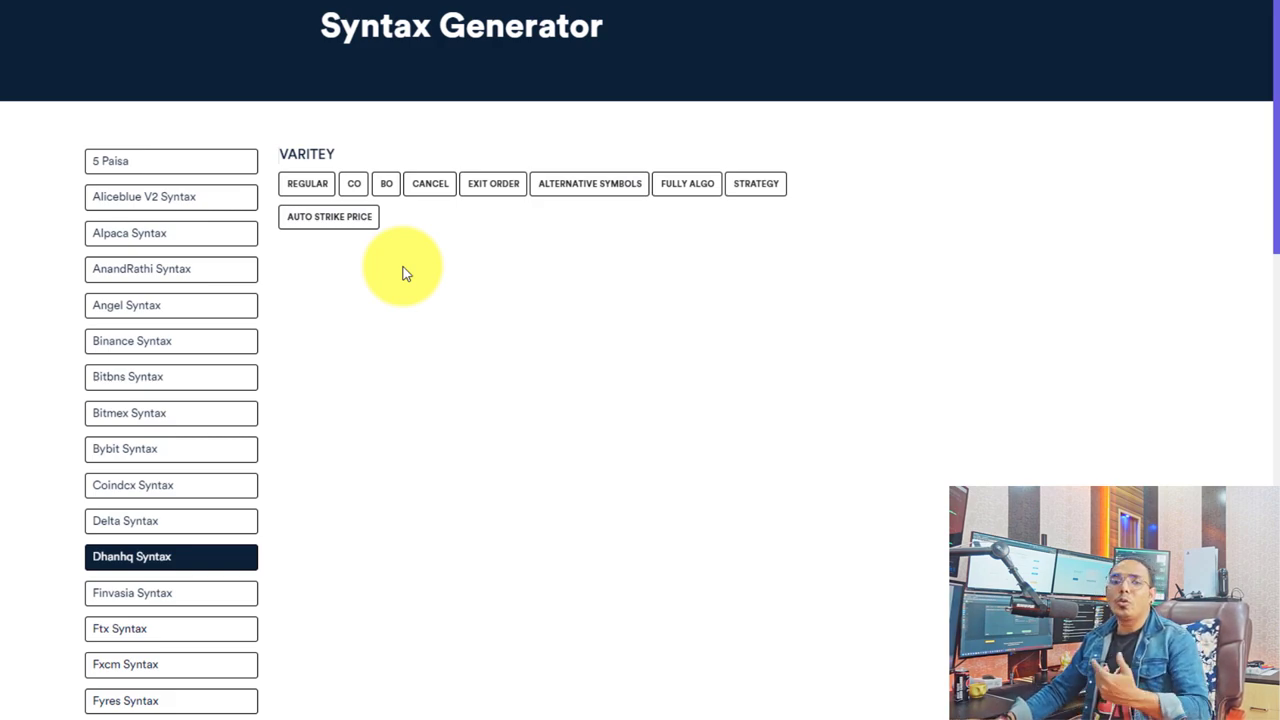
- Set the Dhanhq syntax variety to Fully Algo and the order type to Regular
left_click(683, 184)
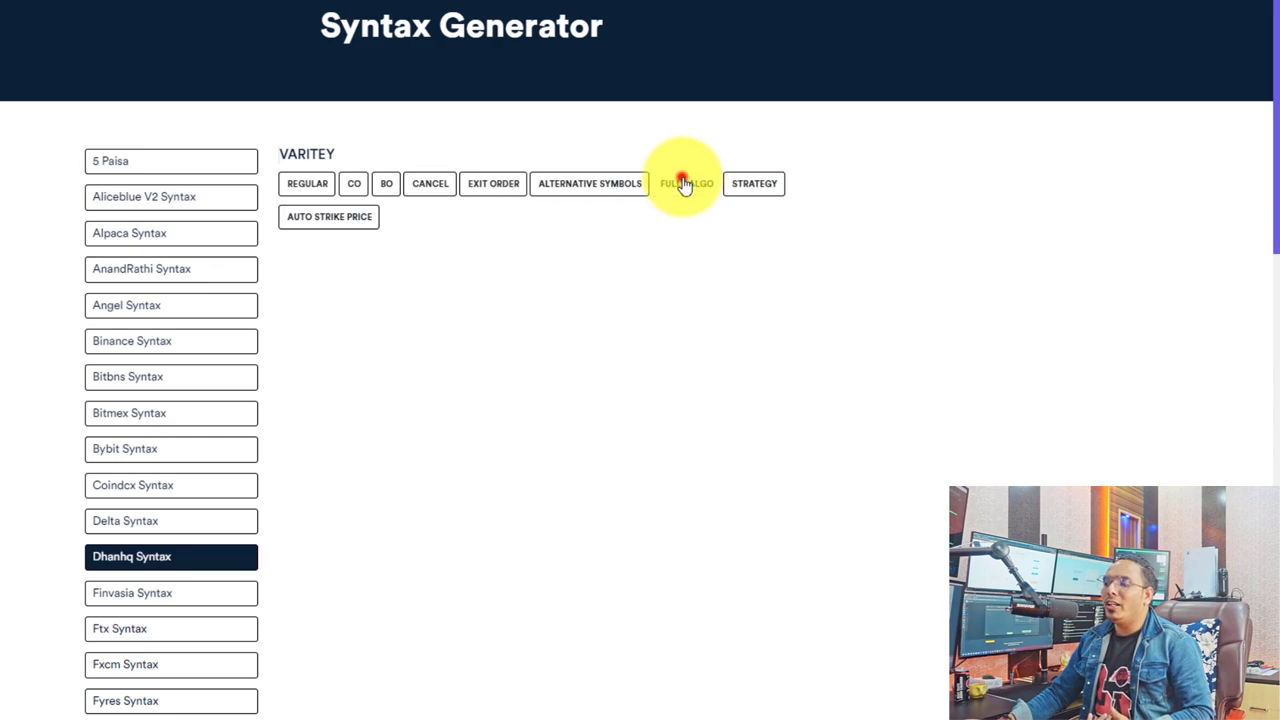
left_click(344, 217)
left_click(691, 186)
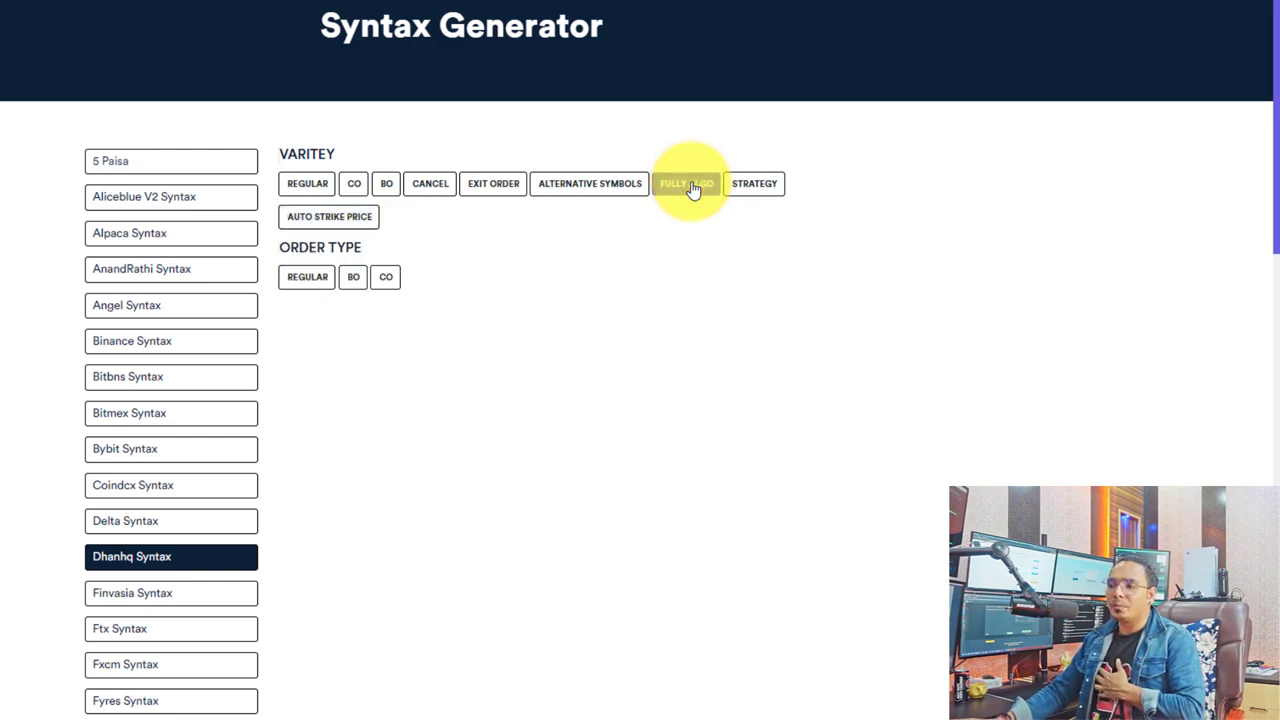
left_click(680, 186)
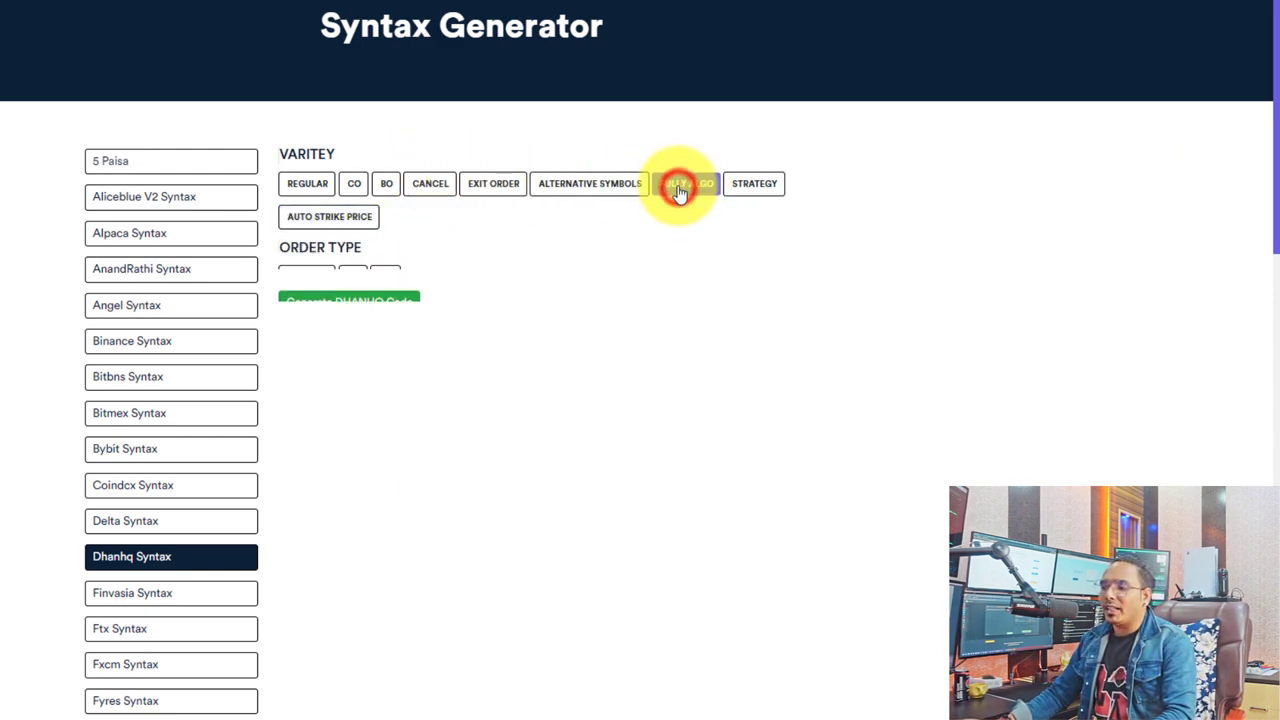
left_click(305, 277)
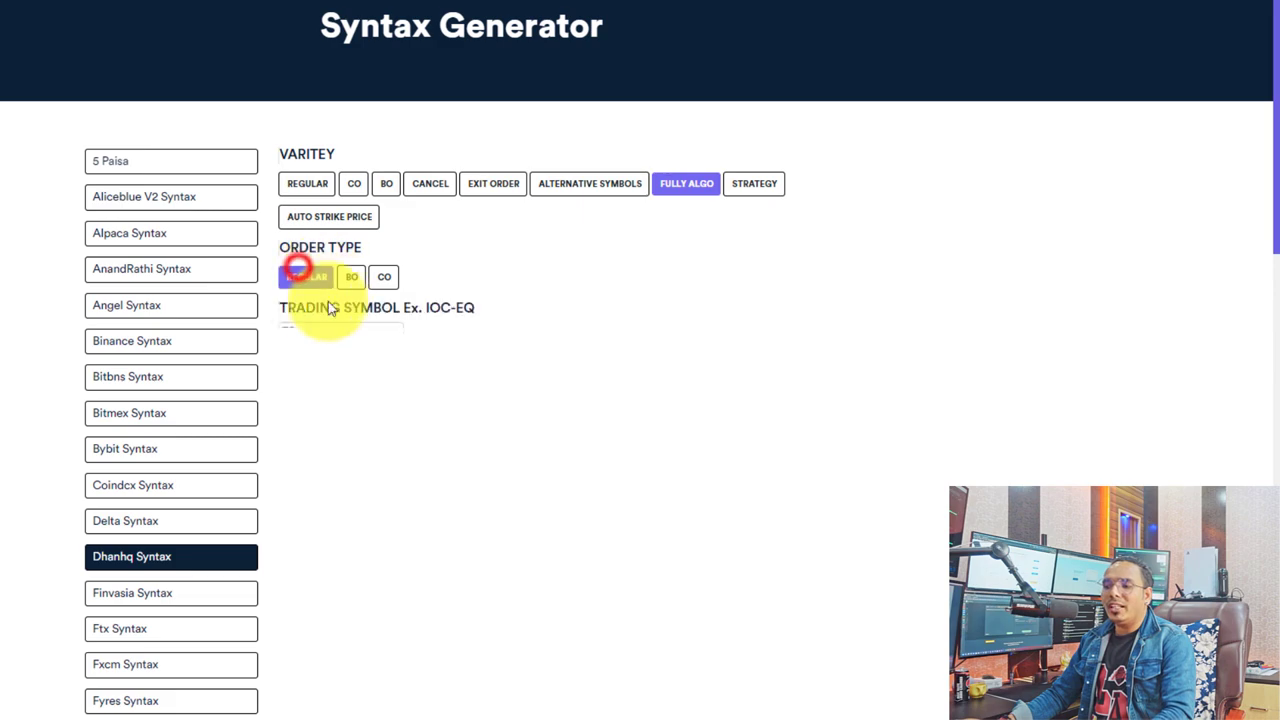
- Copy the example IOC-EQ into the trading symbol field of the Dhanhq order
double_click(430, 307)
left_click(458, 330)
left_click_drag(424, 309, 323, 334)
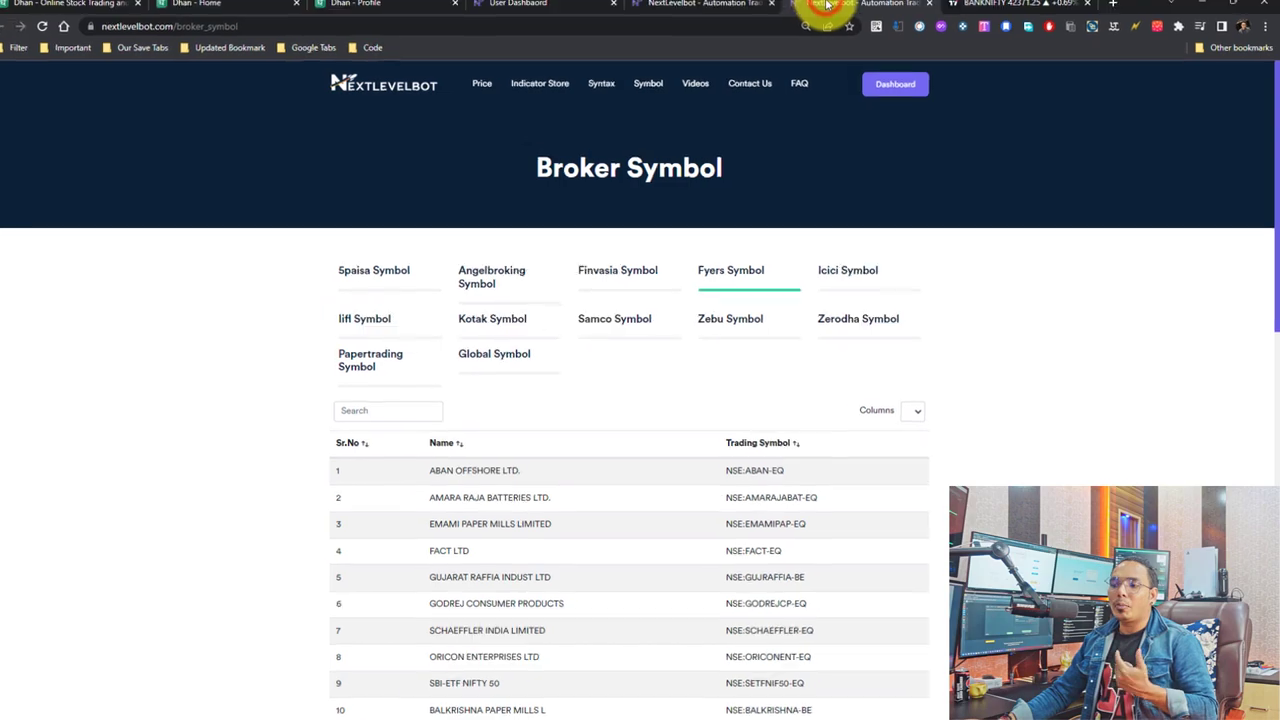
- On the Broker Symbol page, show the Global Symbol list and search it for banknifty23119
left_click(487, 358)
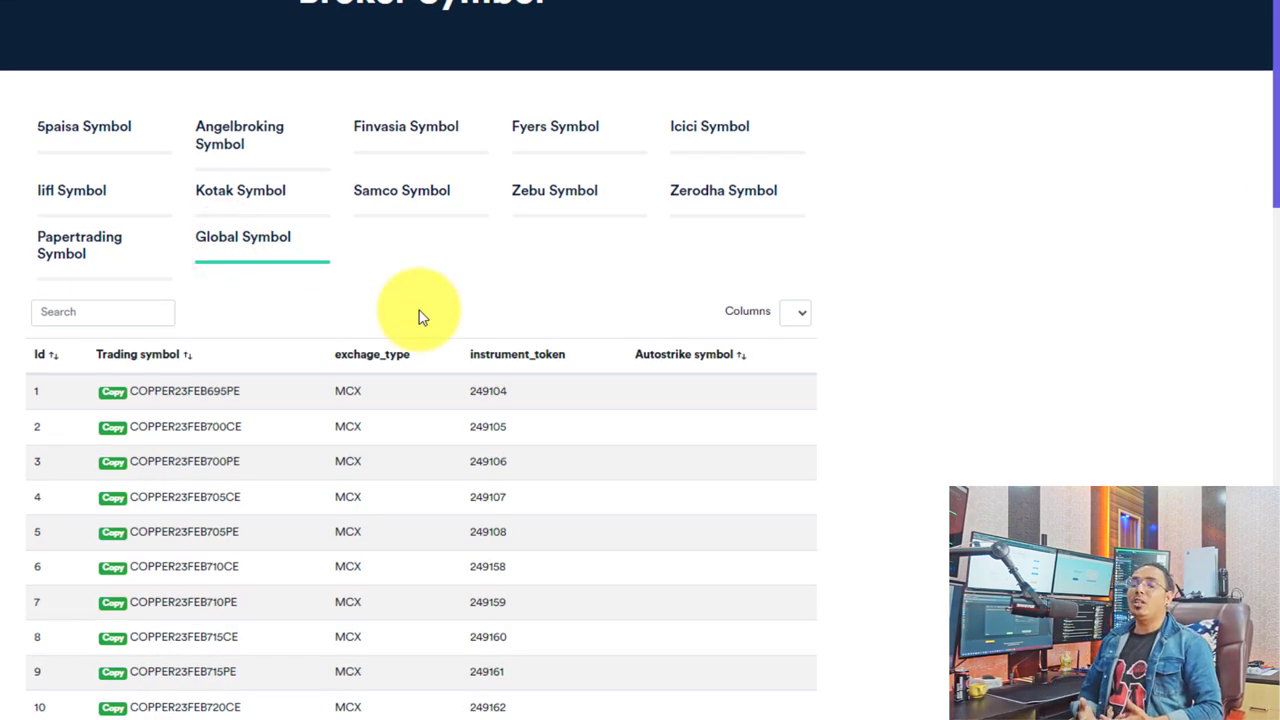
left_click(84, 318)
type("banknifty")
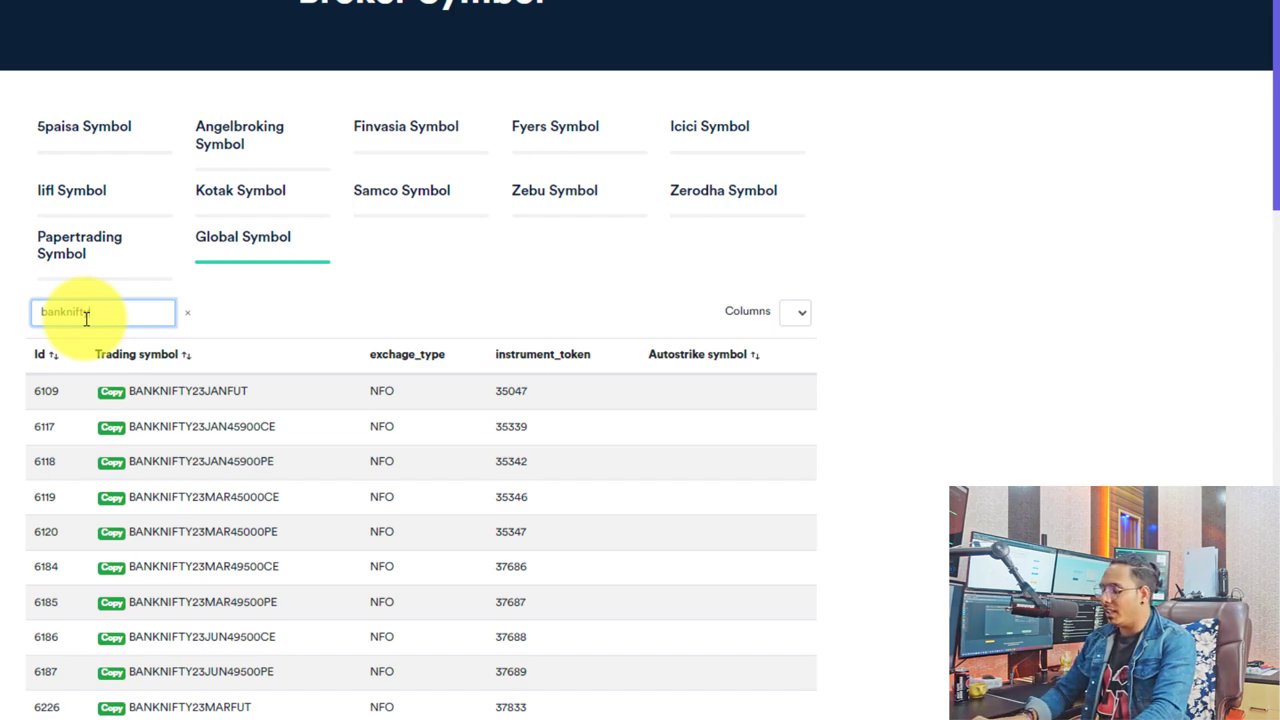
type("23119")
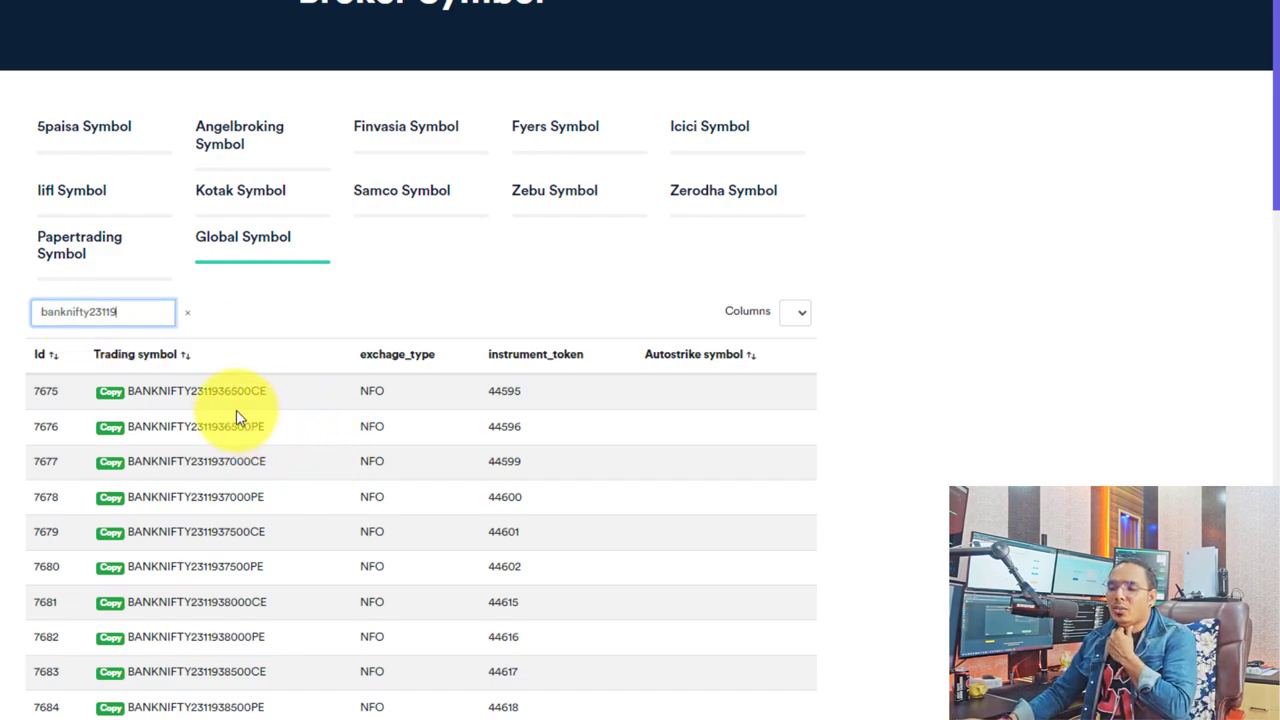
- Highlight the first BANKNIFTY option symbol, clear the search and look up sbin-e in the Global Symbol list
left_click_drag(246, 391, 152, 396)
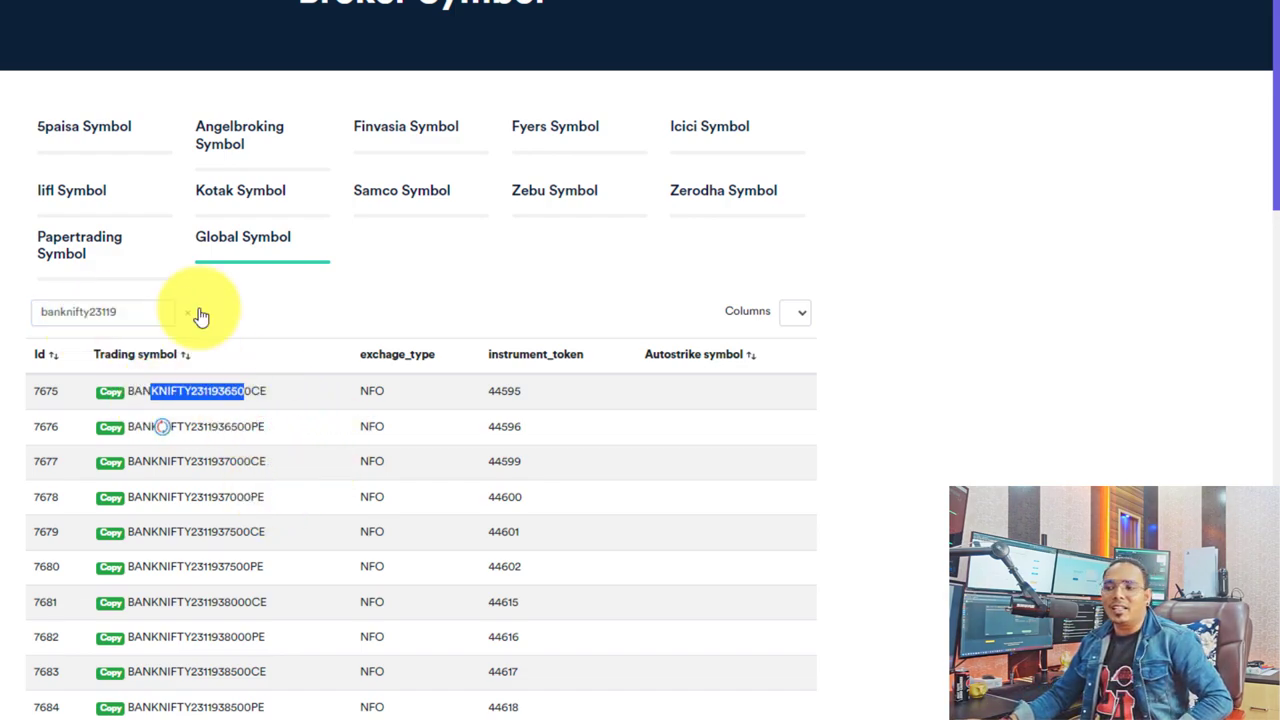
double_click(117, 312)
key("BackSpace")
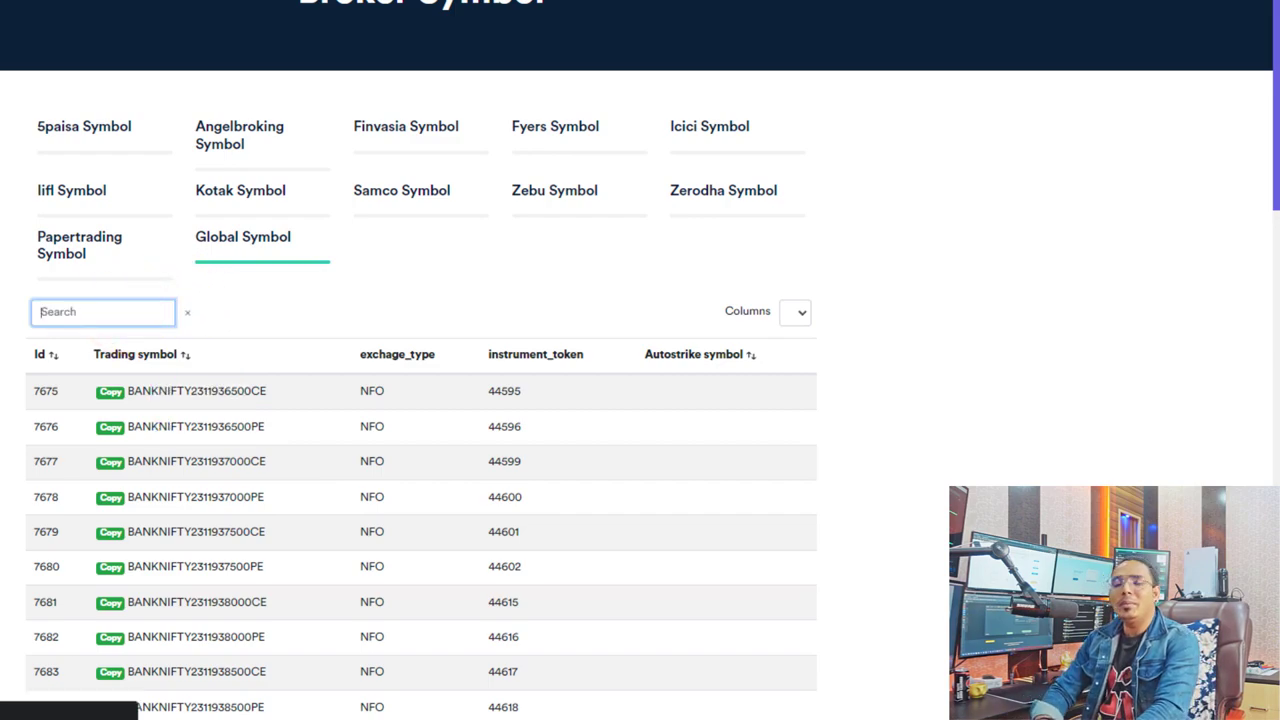
type("sbin-e")
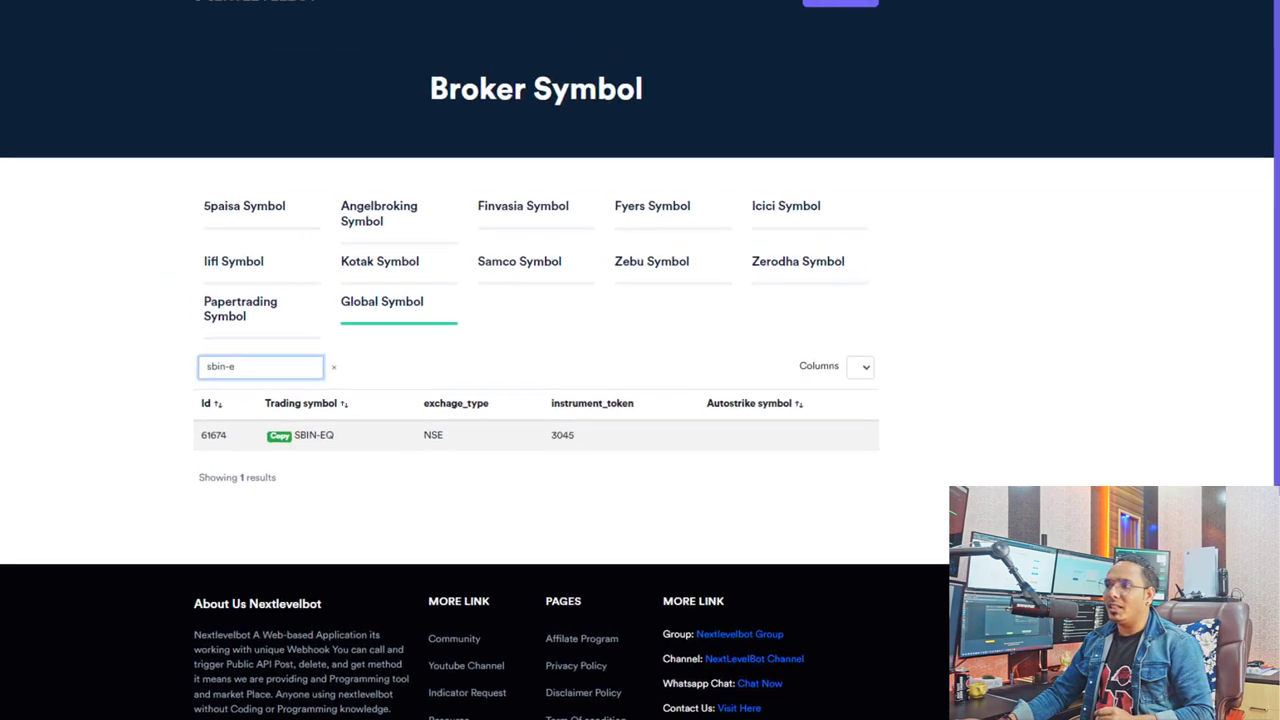
- Return to the Syntax Generator, keep IOC-EQ as trading symbol, choose the NSE exchange and set the quantity to 1
left_click(700, 12)
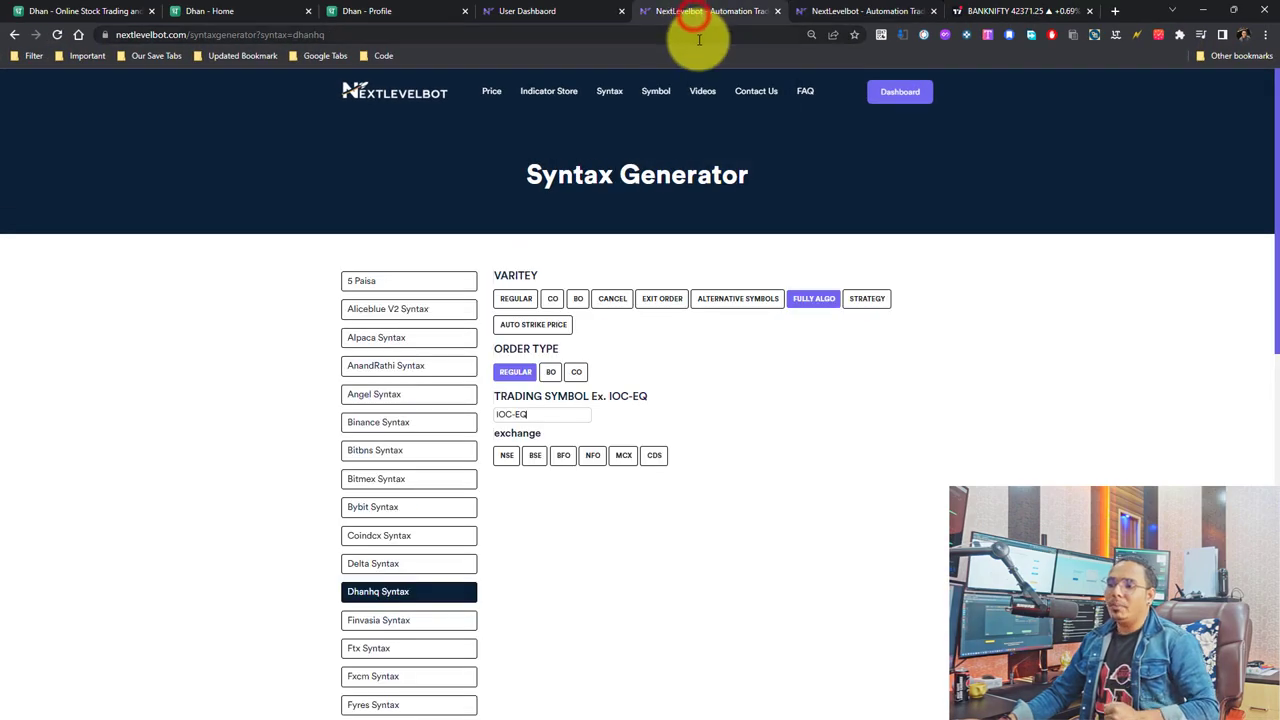
double_click(545, 418)
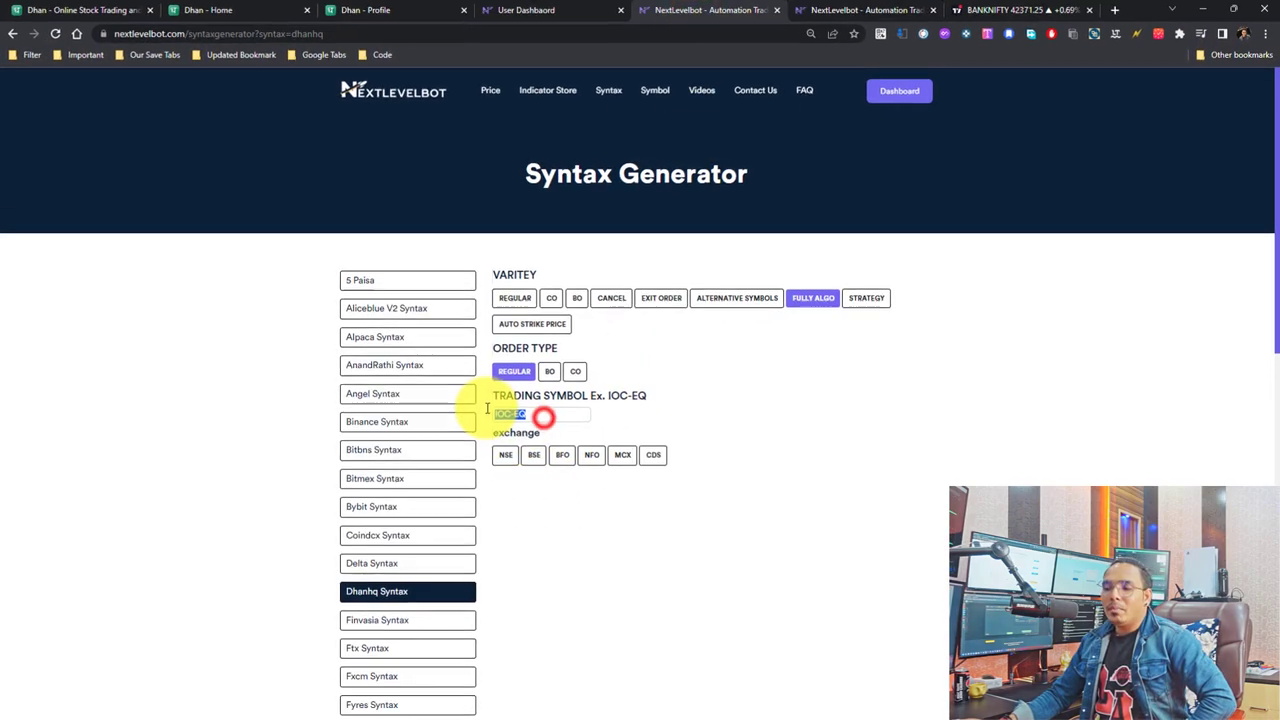
left_click(610, 396)
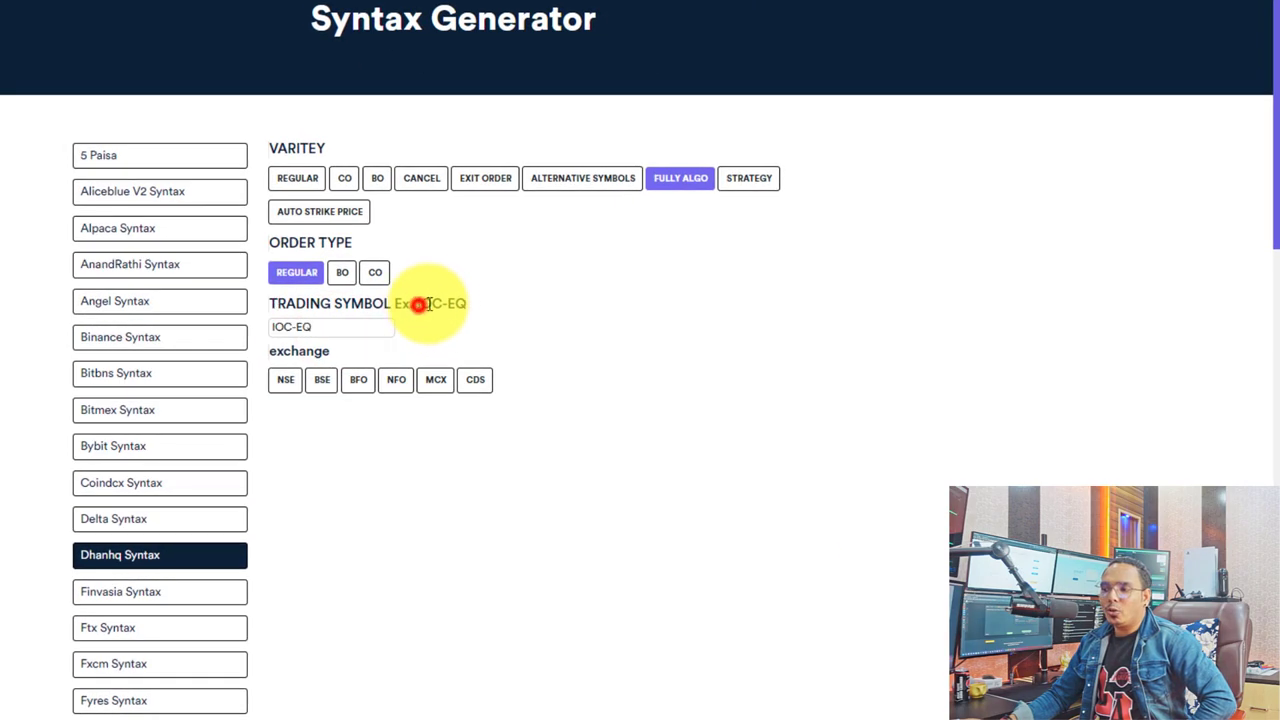
left_click_drag(428, 303, 500, 312)
left_click(292, 382)
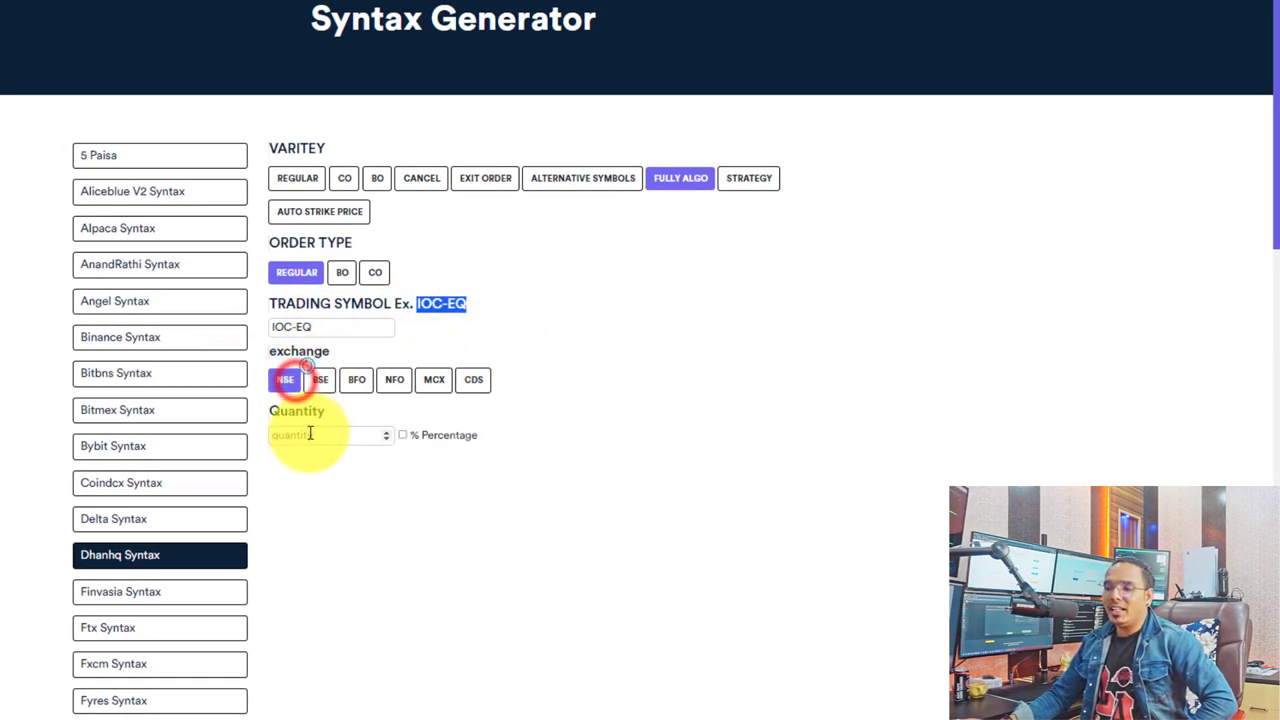
left_click(301, 434)
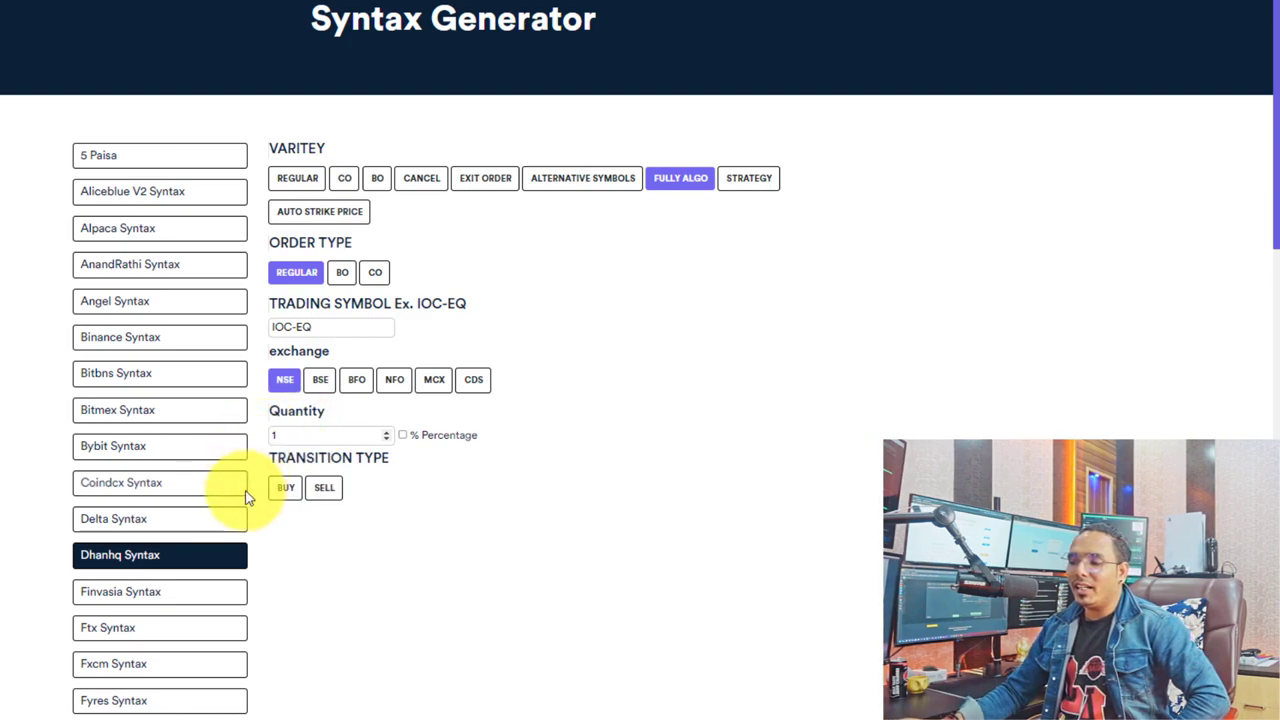
- Set the order to BUY, Market and INTRADAY, and generate the DHANHQ code
left_click(285, 487)
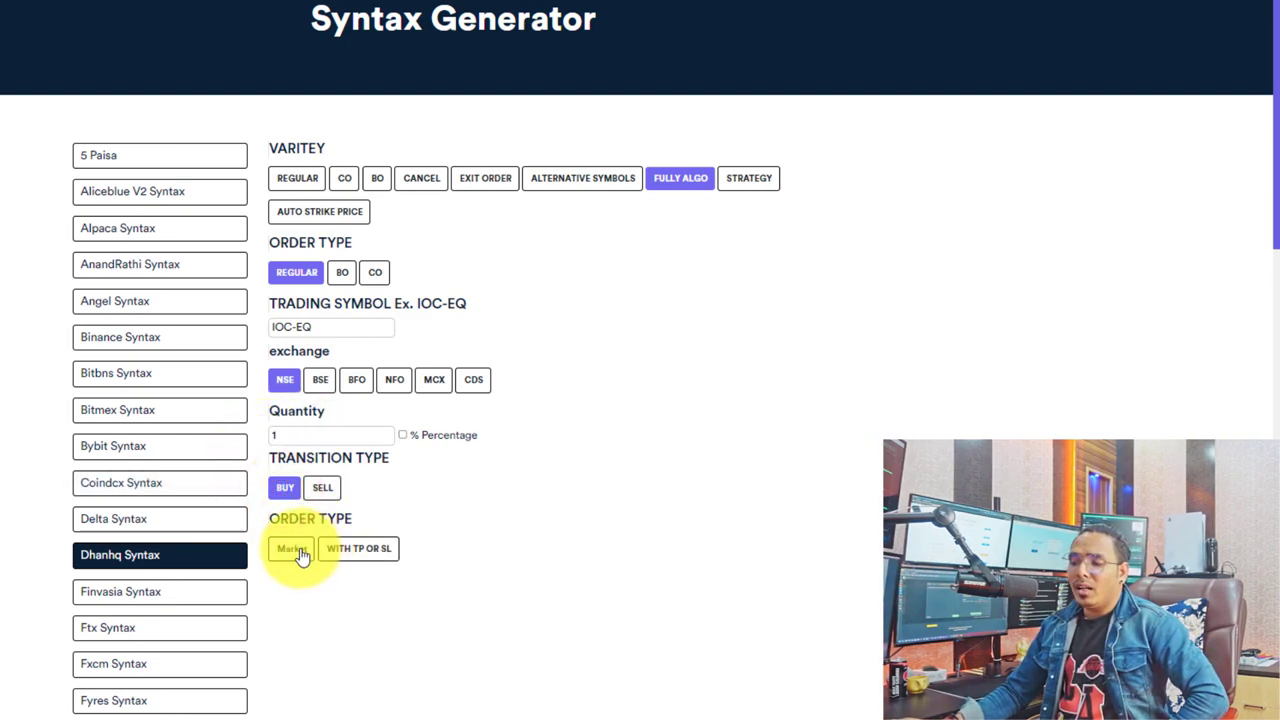
left_click(299, 551)
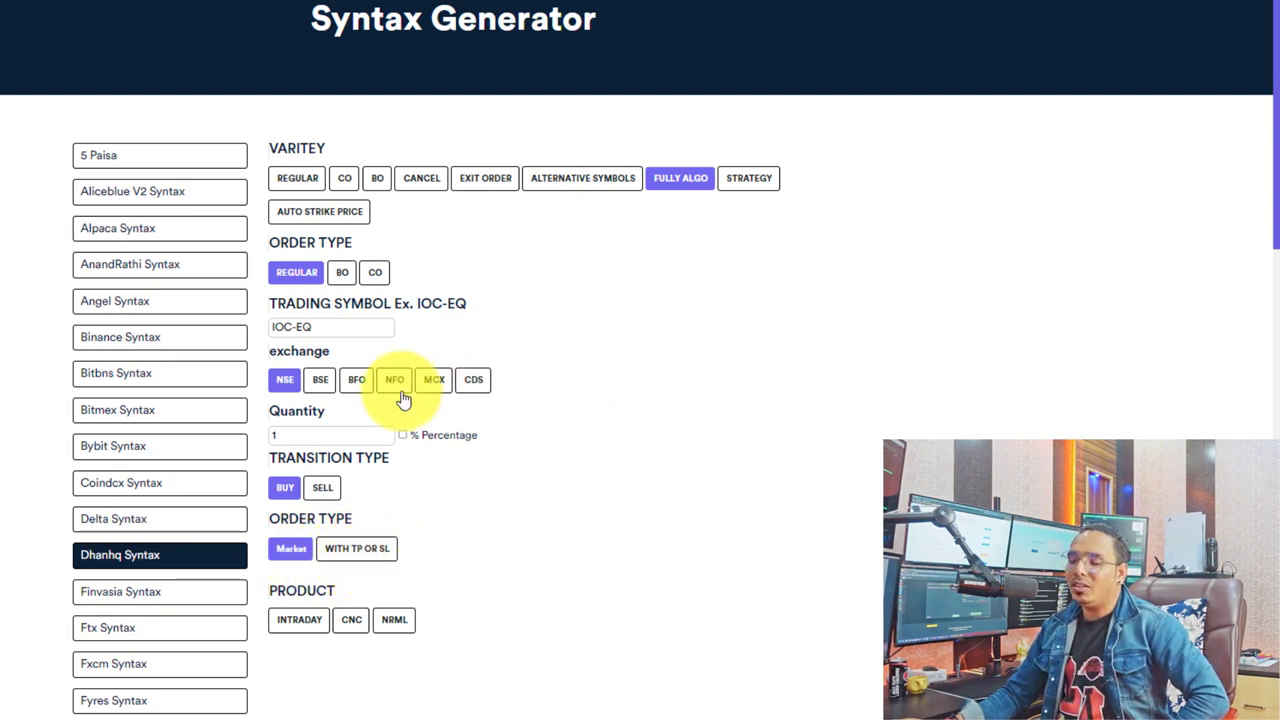
left_click(298, 619)
scroll(400, 545, "down", 1)
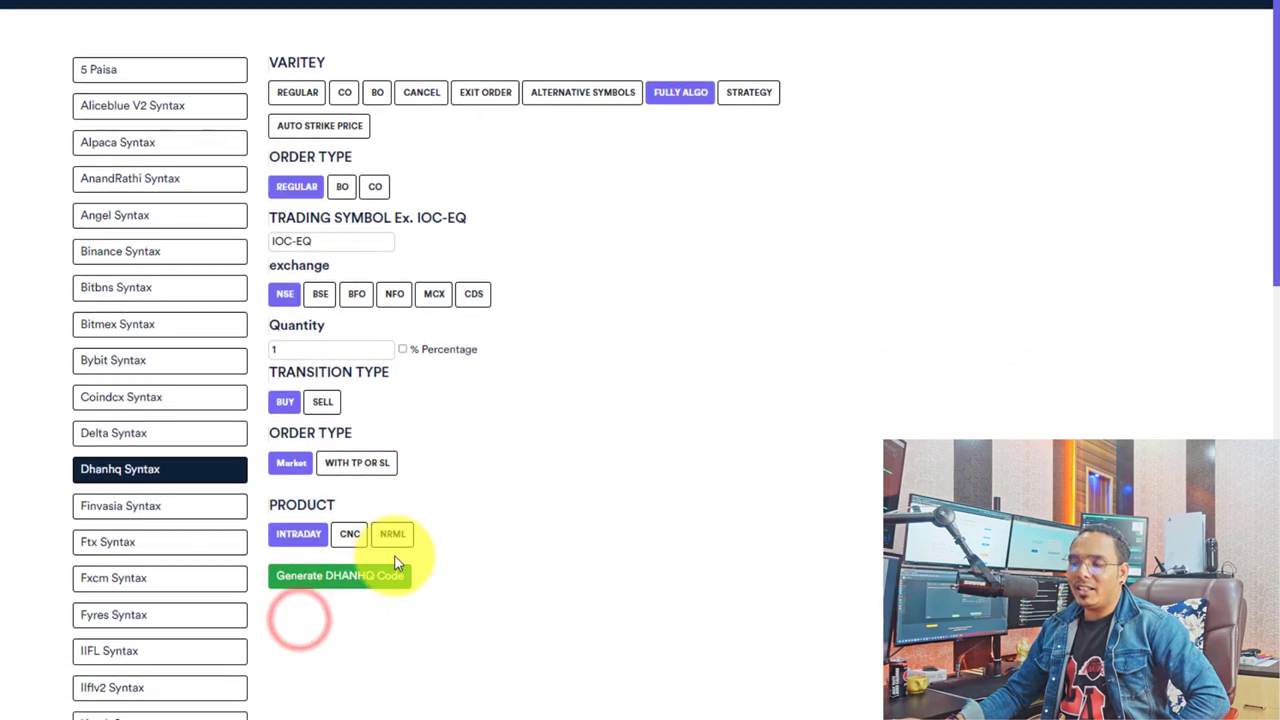
left_click(354, 592)
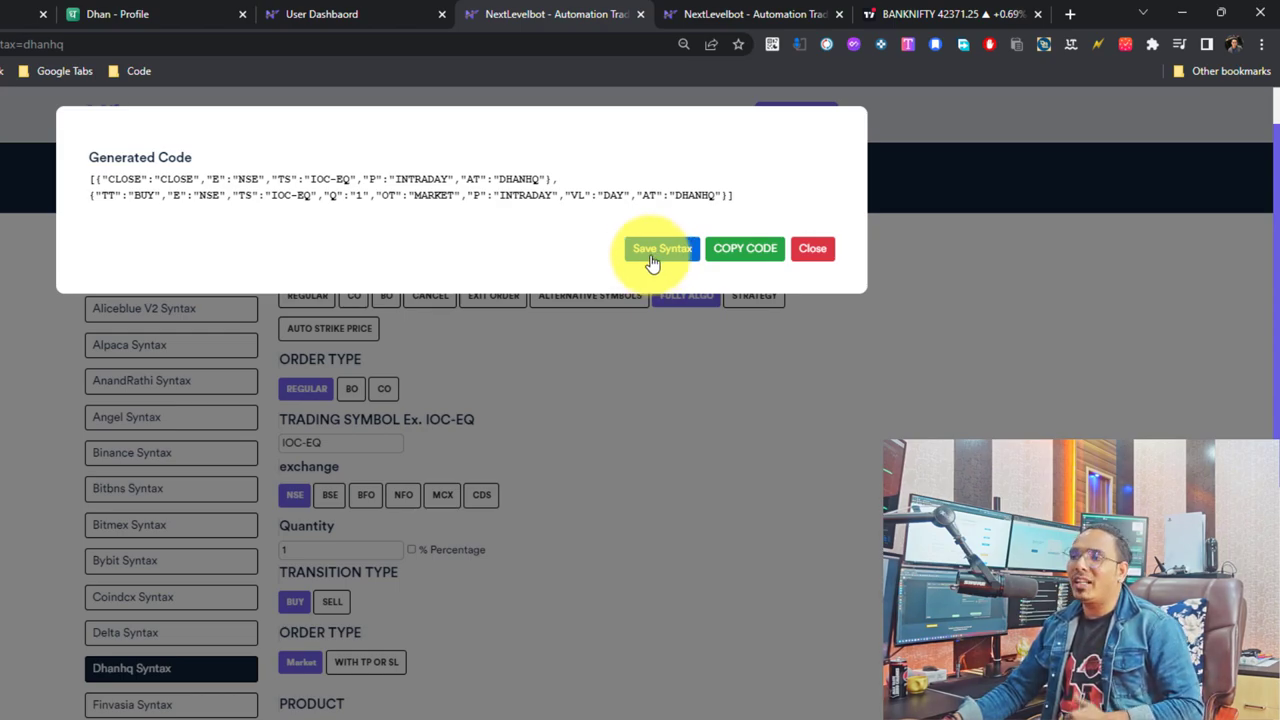
- Switch to the dashboard, open the Order Table, and inspect the full syntax of the Dhanhq entry before closing it
left_click(312, 18)
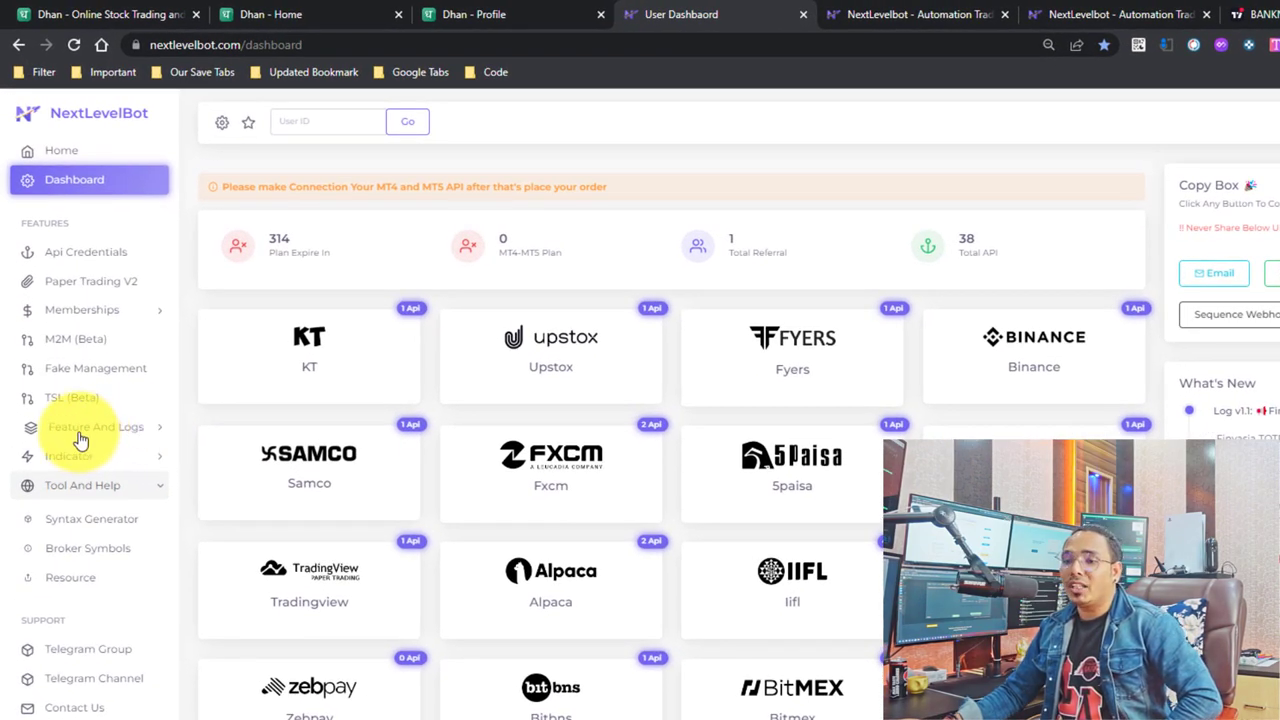
left_click(134, 427)
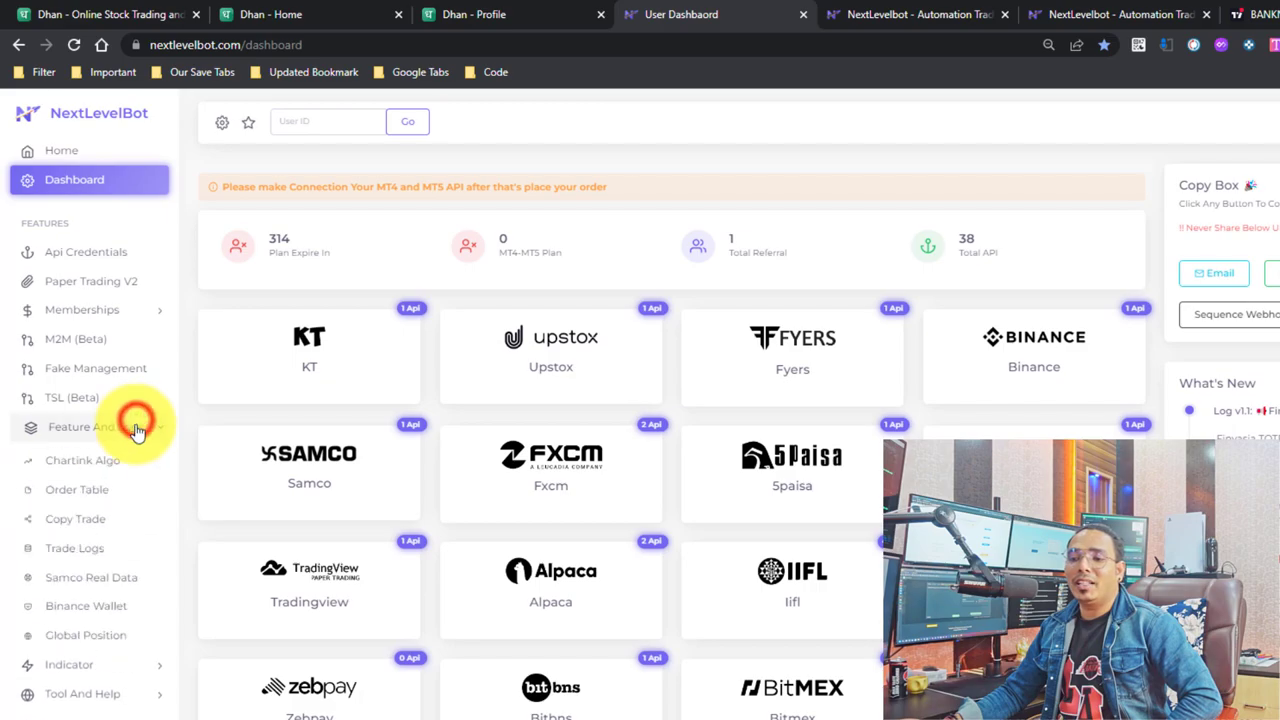
left_click(90, 492)
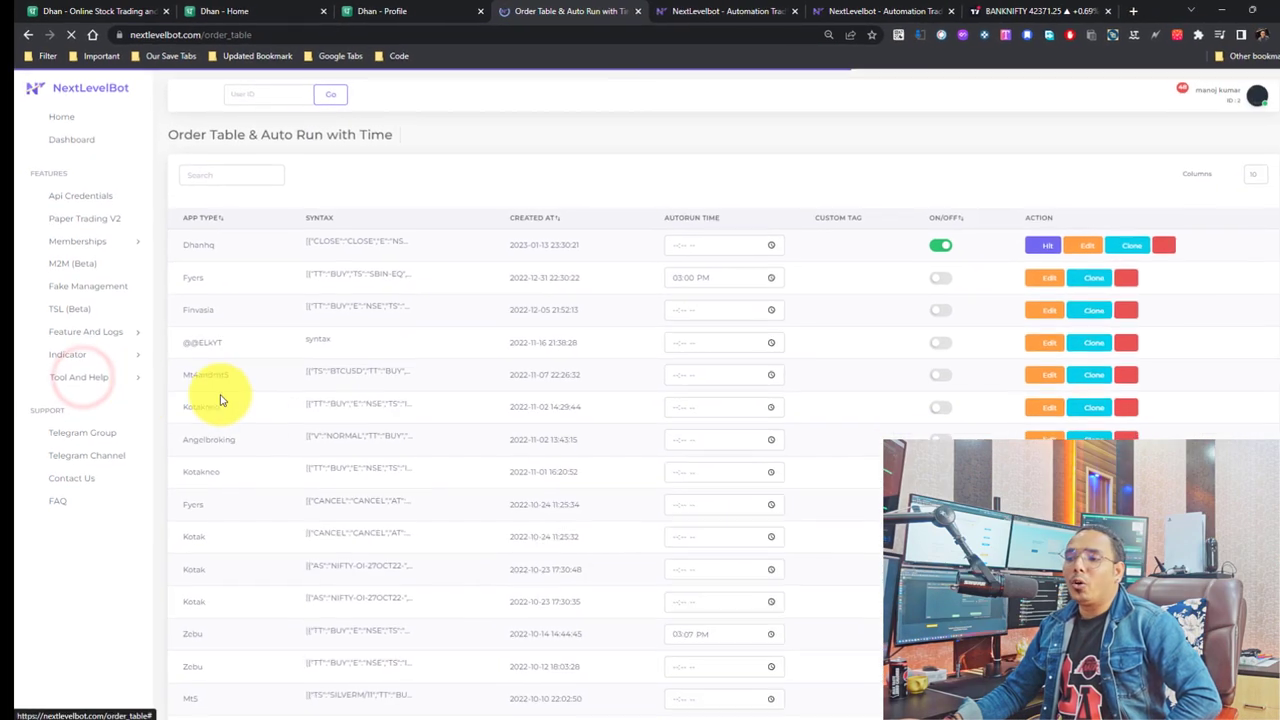
left_click(353, 244)
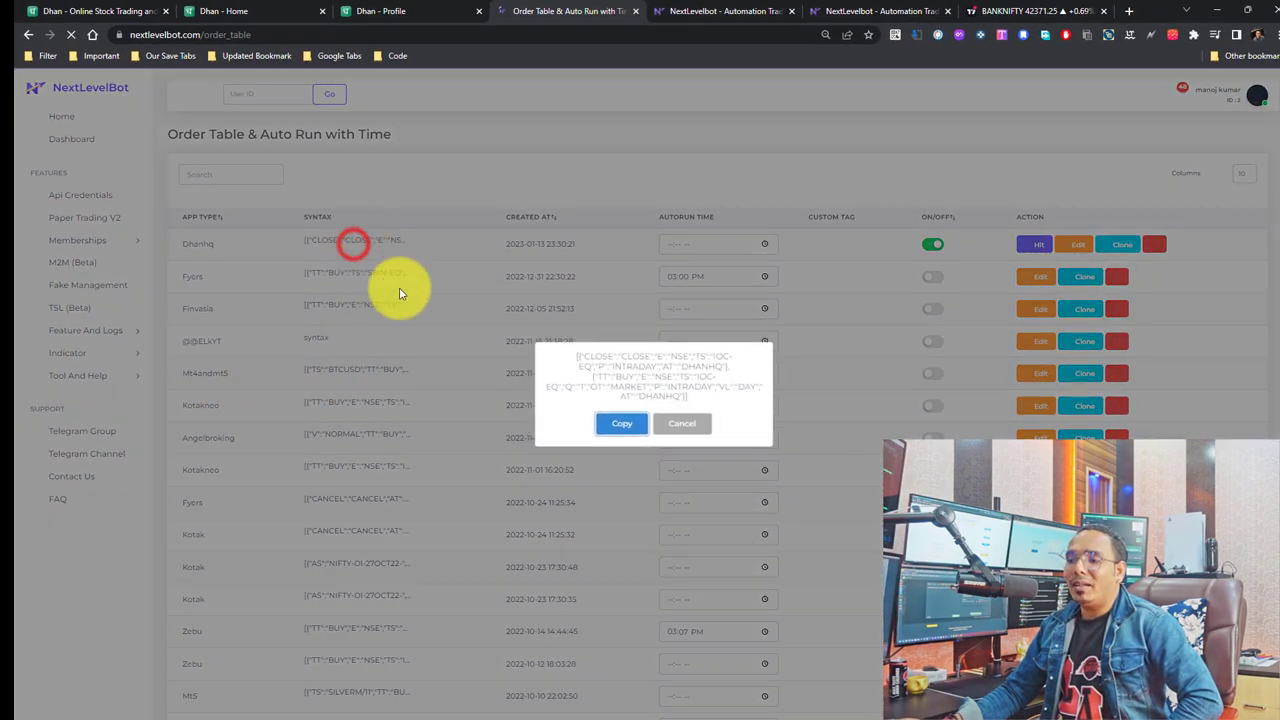
left_click_drag(705, 400, 581, 358)
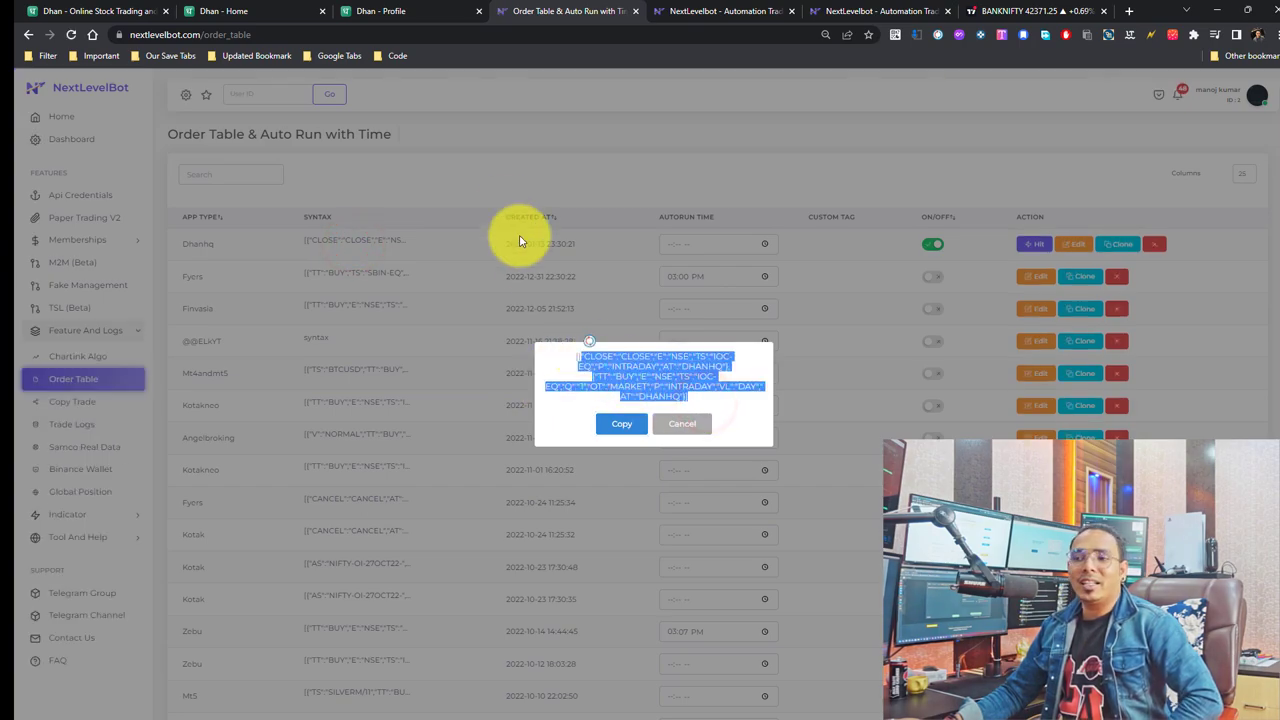
left_click(471, 189)
- Reactivate the Dhanhq order entry without setting an autorun time, and execute it with Hit
left_click(768, 245)
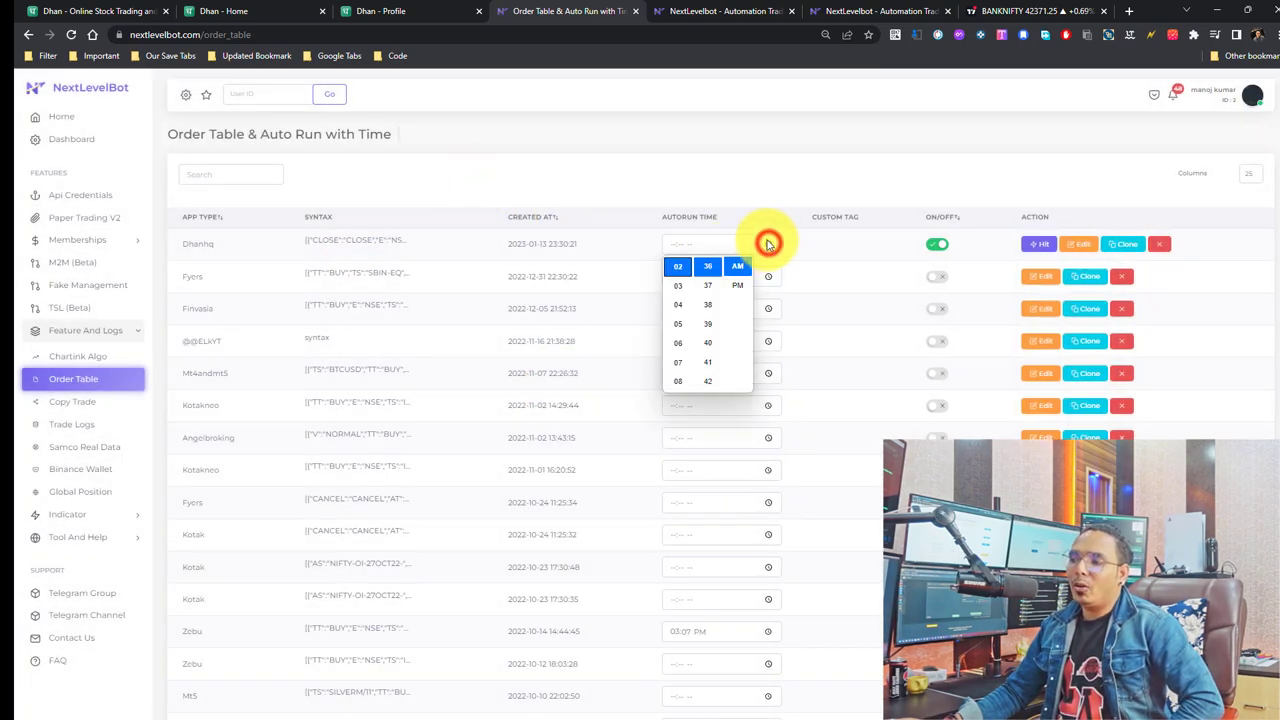
left_click(608, 192)
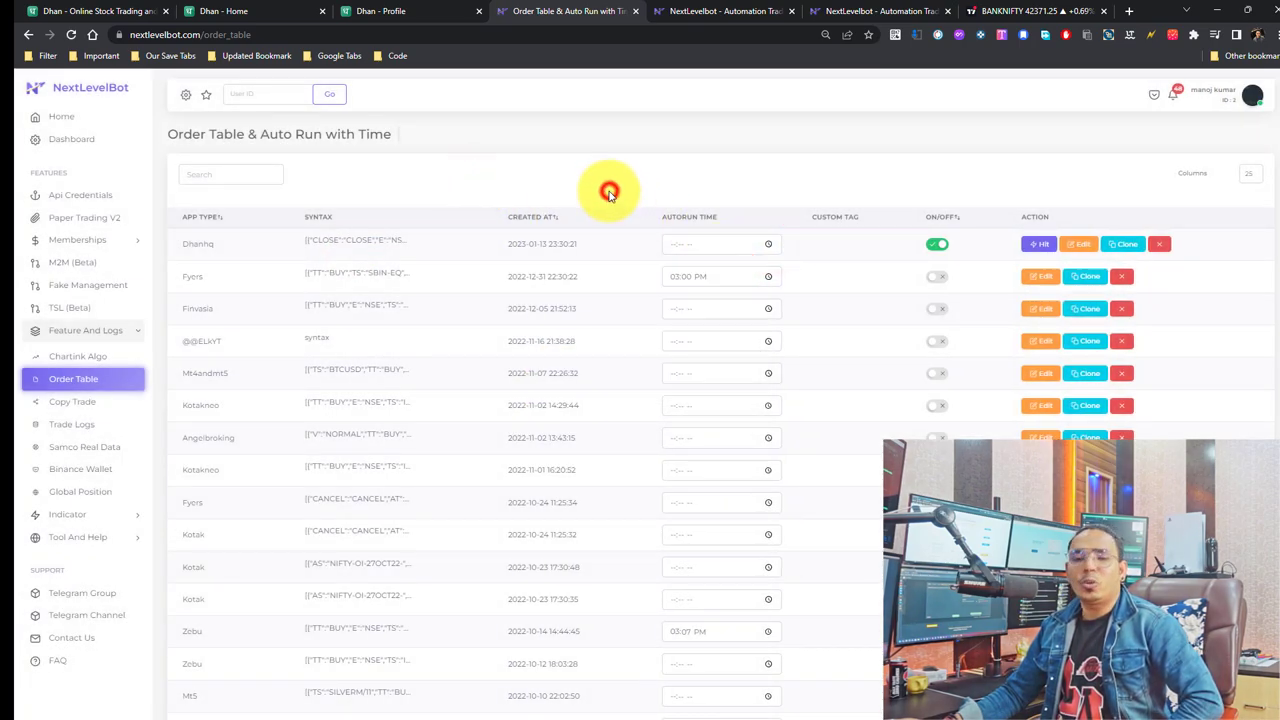
left_click(937, 246)
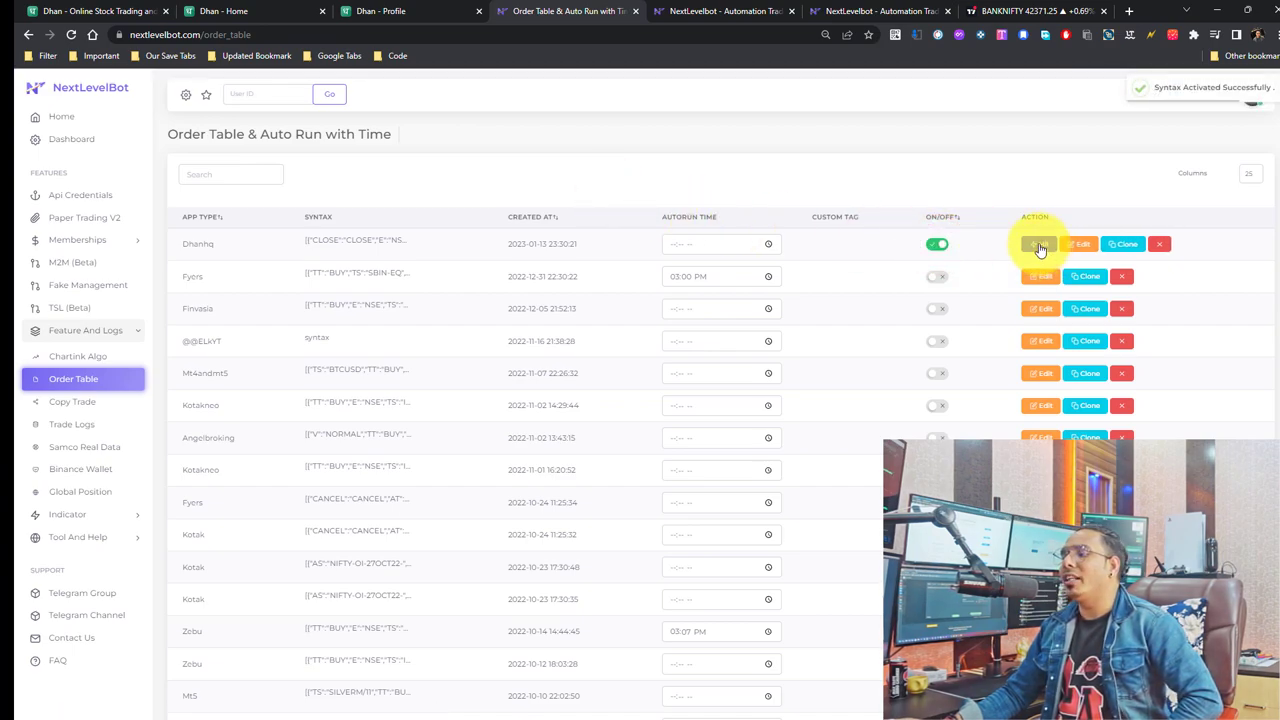
left_click(1041, 243)
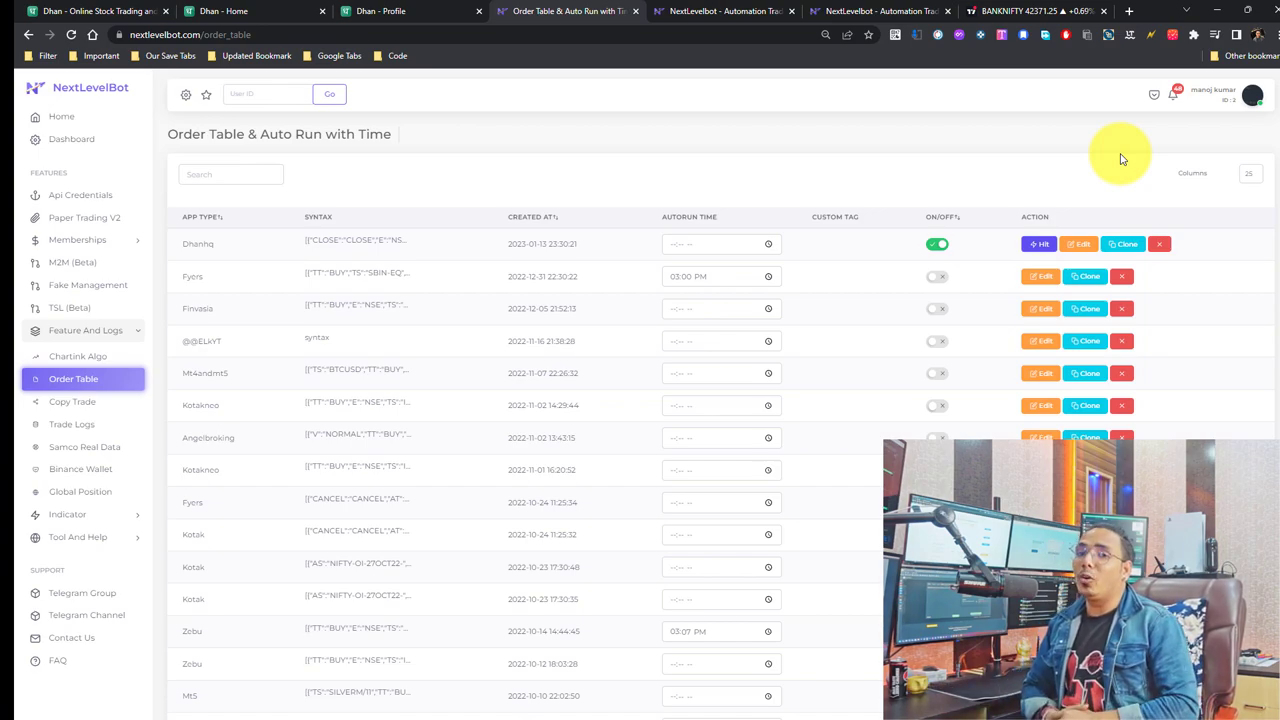
- Switch to the Dhan account page and check its Positions and Orders for the sent order
left_click(402, 15)
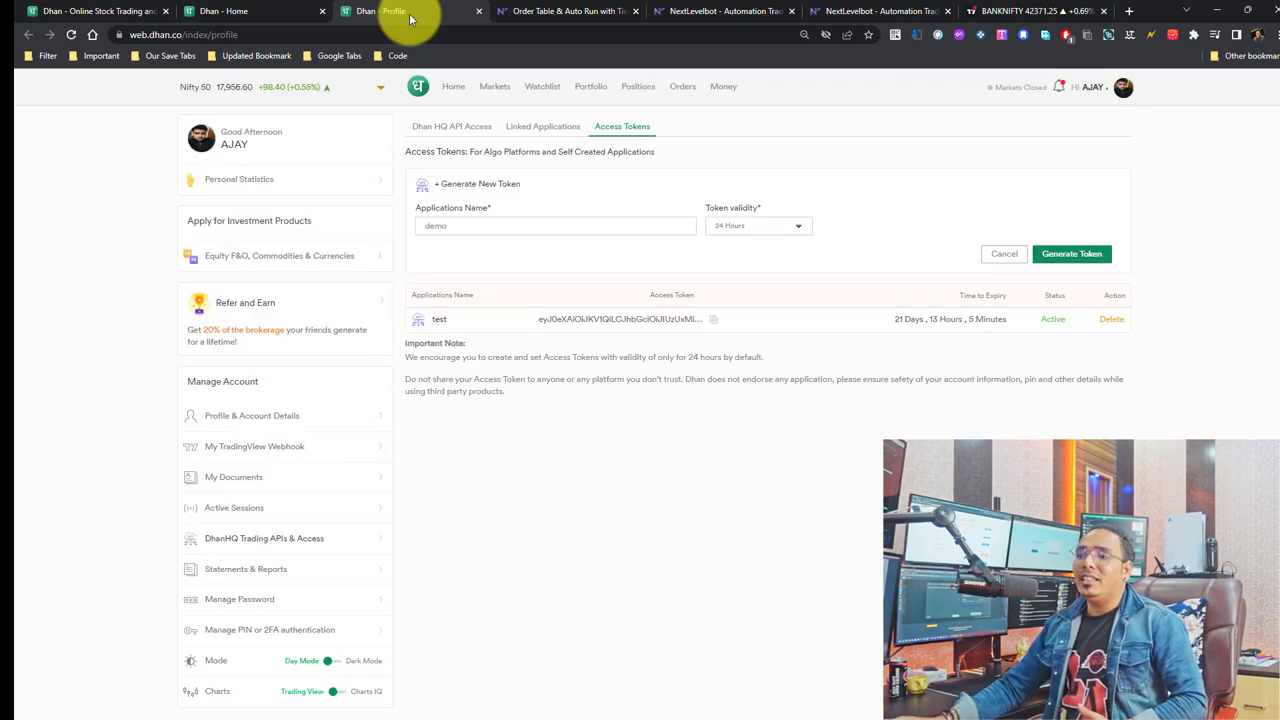
left_click(640, 93)
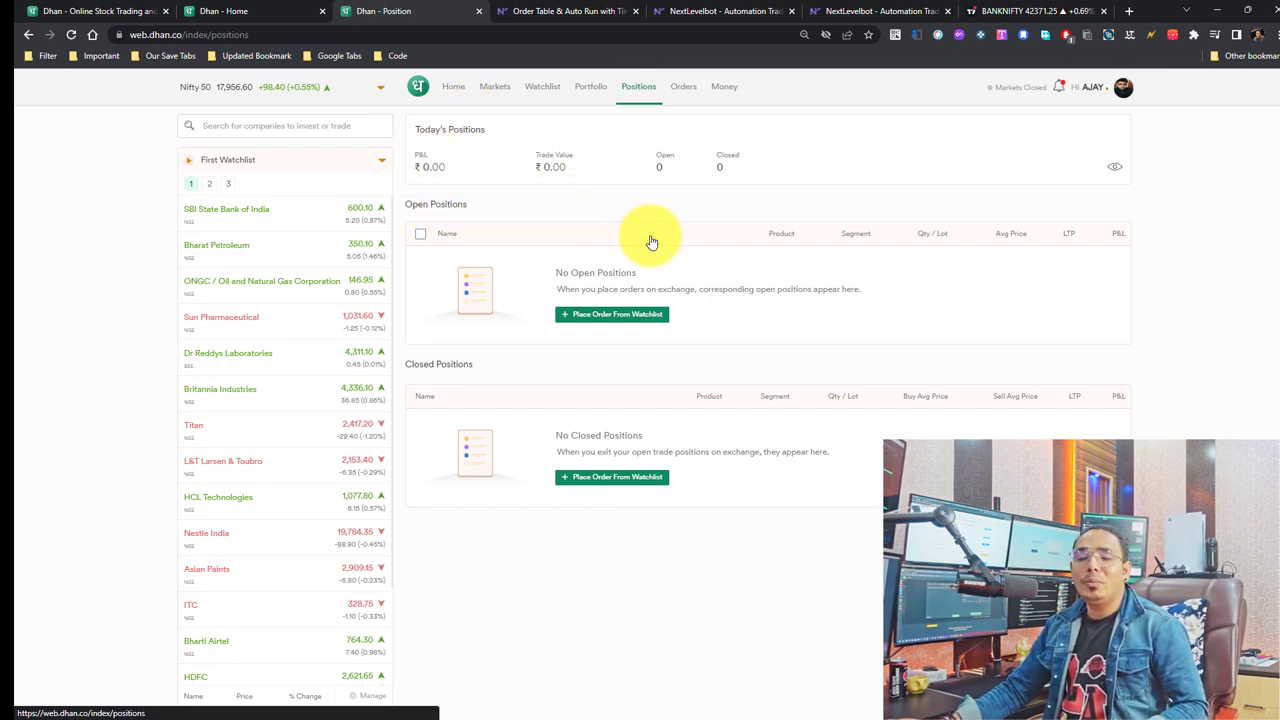
left_click(680, 90)
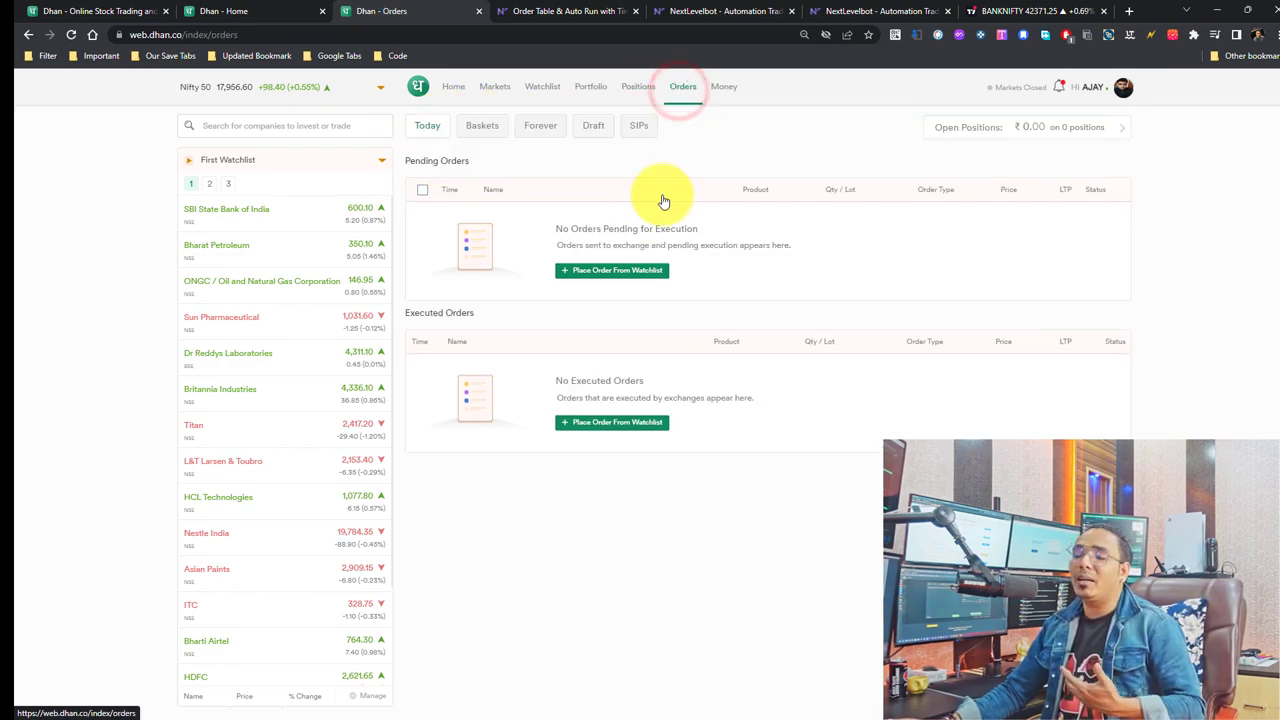
- Return to NextLevelBot, open the Trade Logs, and examine the newest request's details and the place-order error log
left_click(558, 12)
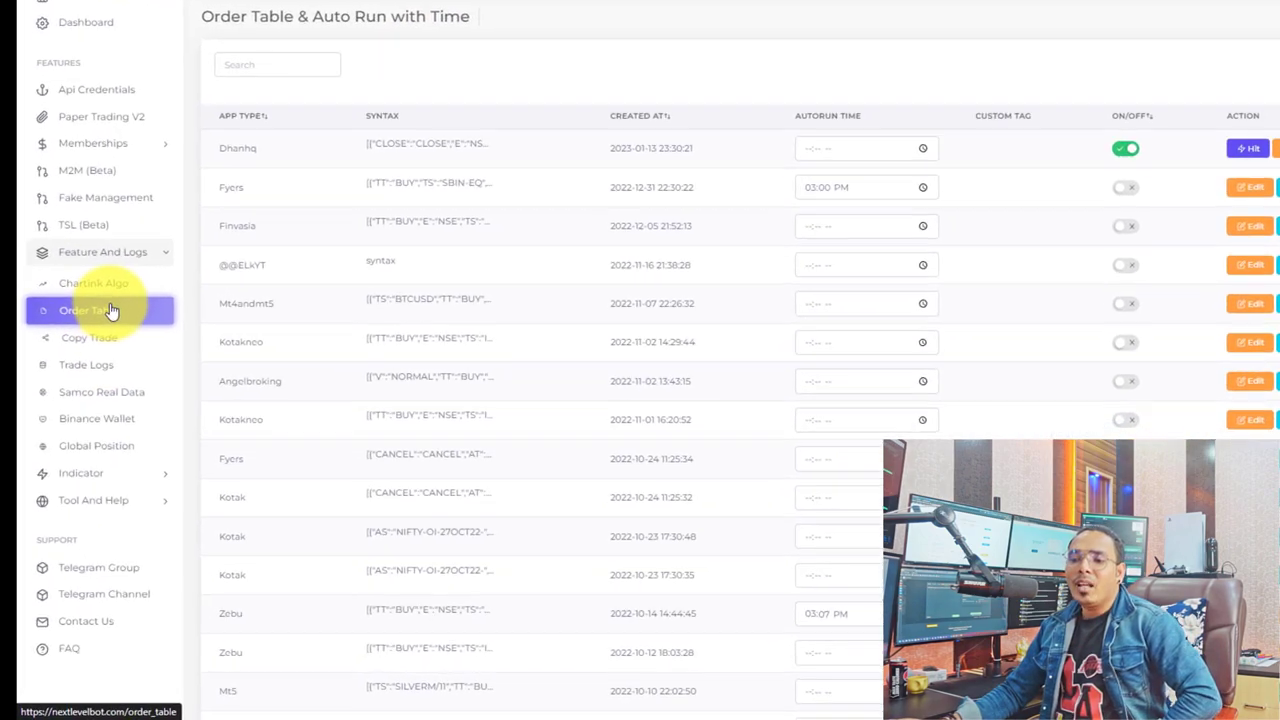
left_click(112, 368)
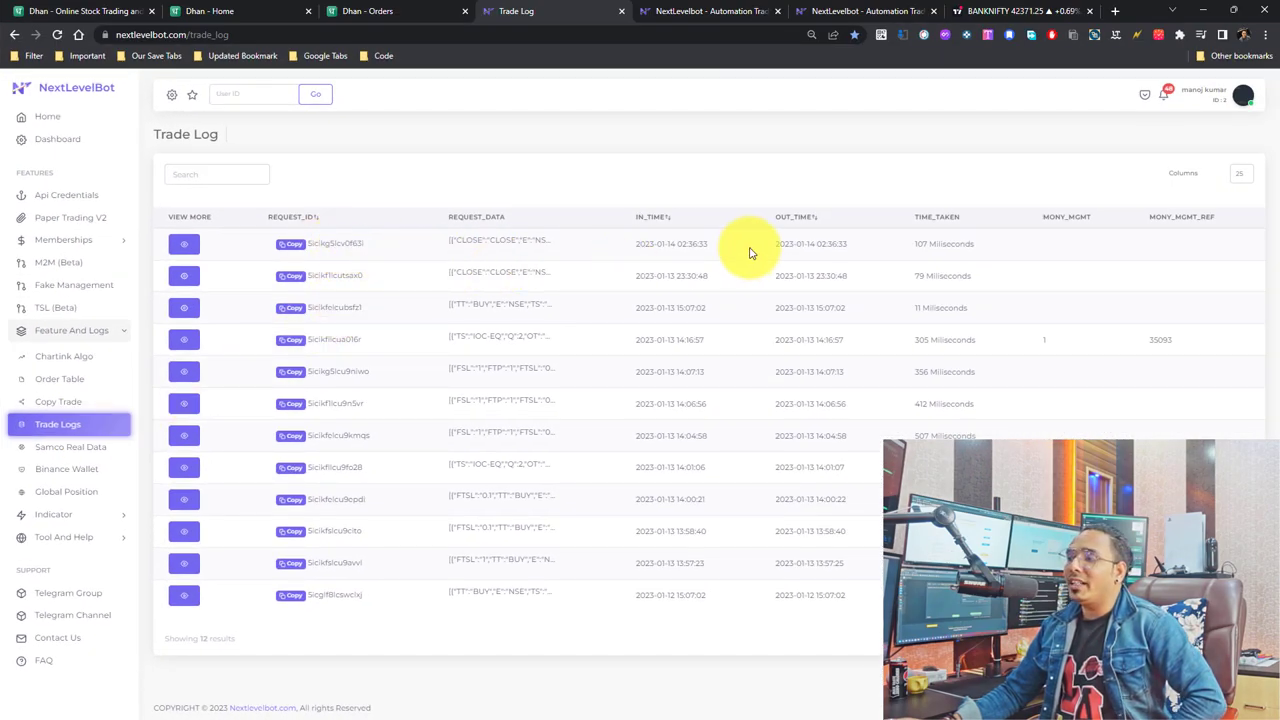
left_click_drag(667, 244, 698, 256)
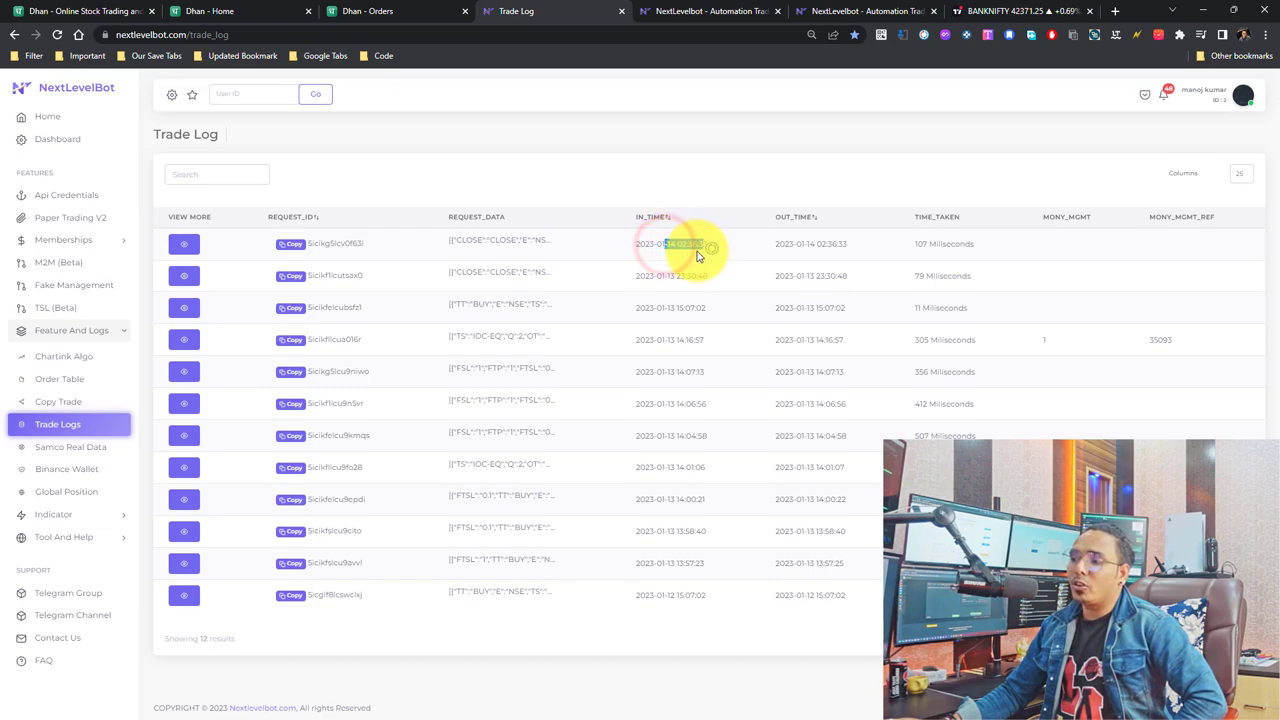
left_click(174, 249)
left_click(184, 251)
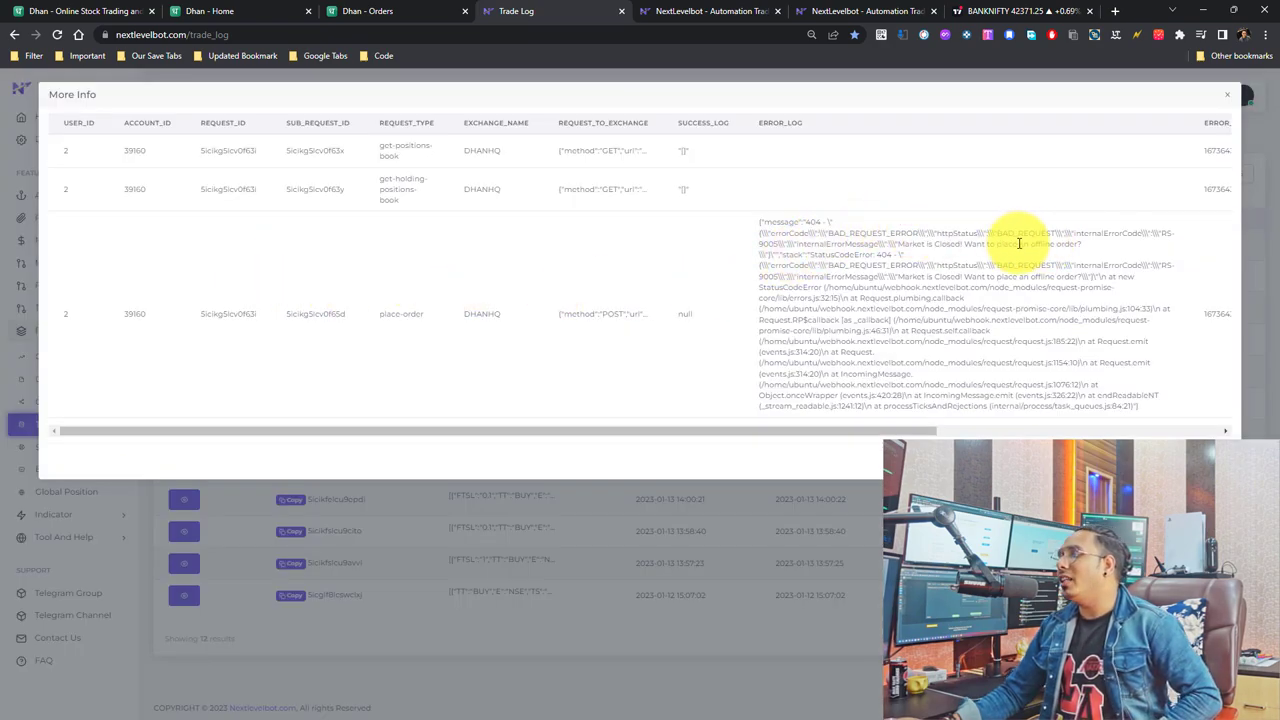
left_click_drag(896, 243, 1072, 241)
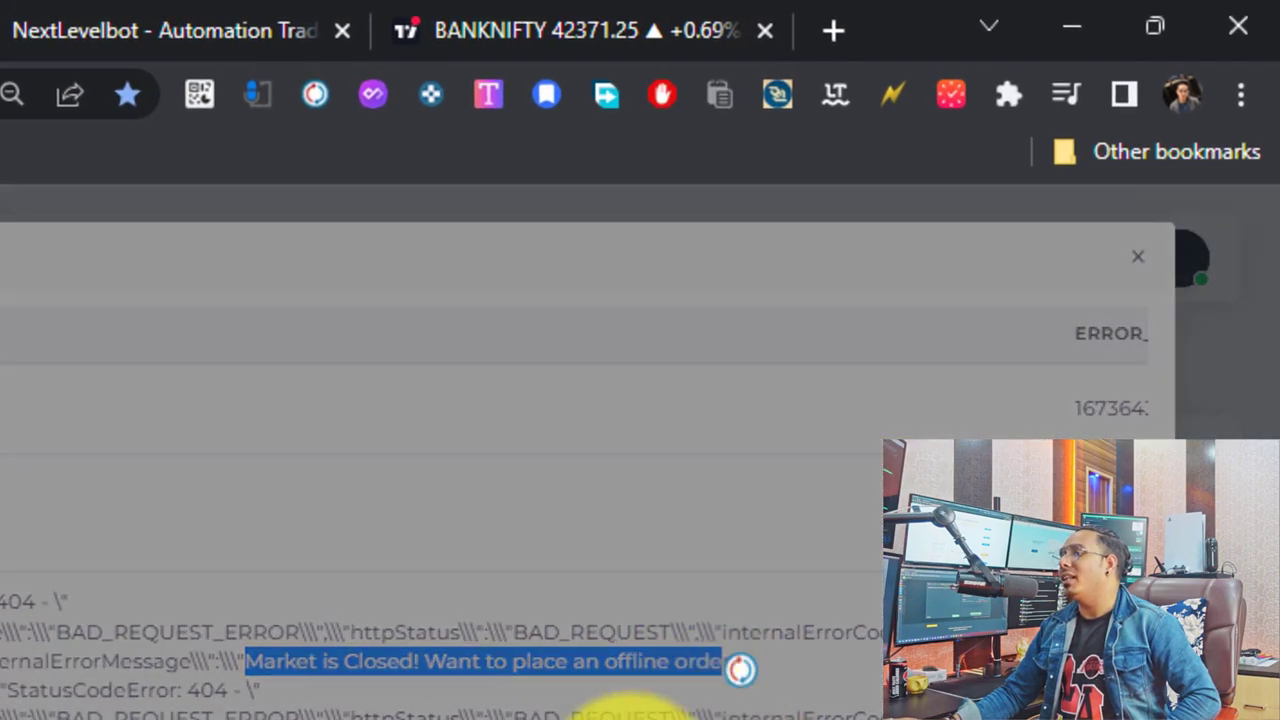
left_click(500, 618)
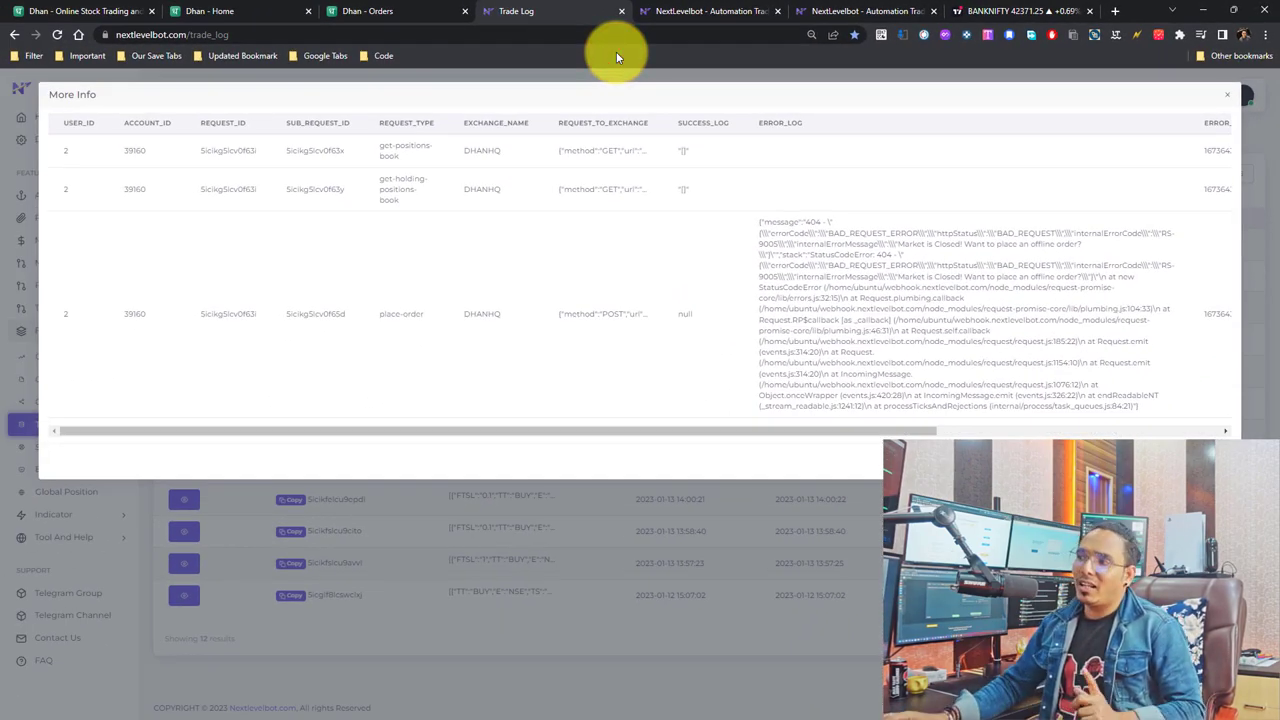
- Switch to the BANKNIFTY chart in TradingView and dismiss the open Create Alert dialog
left_click(1005, 15)
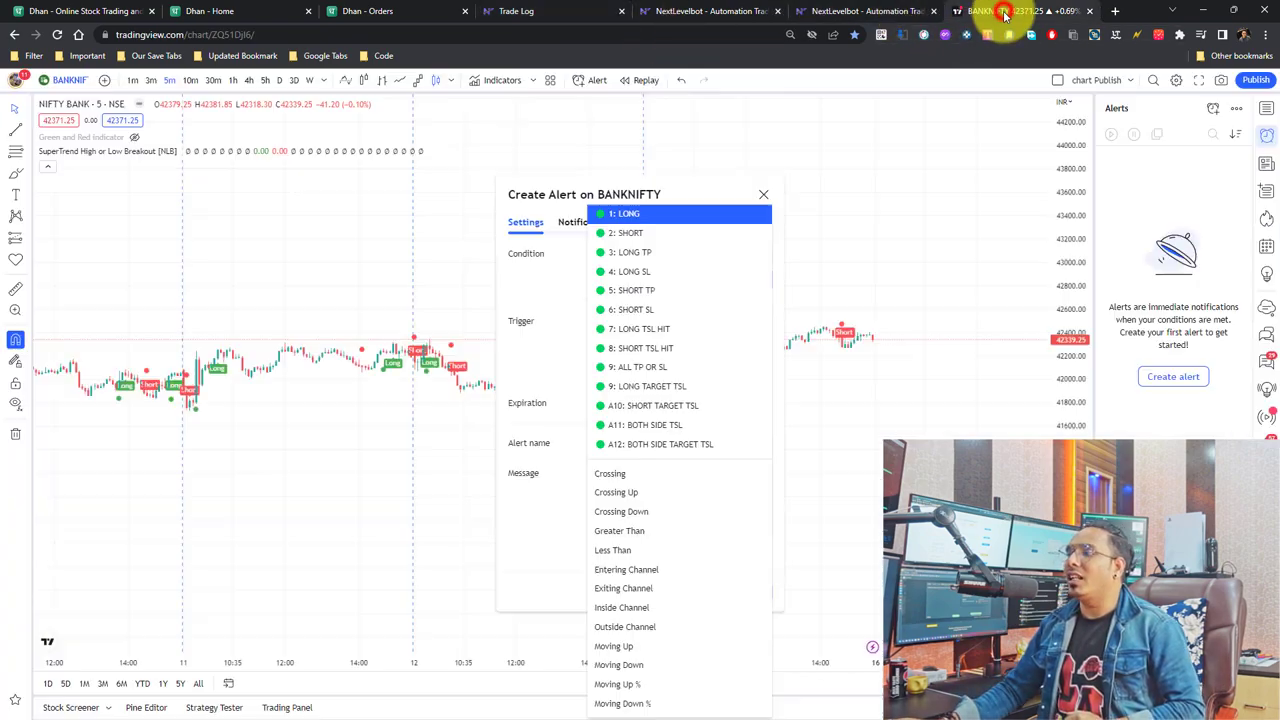
left_click(793, 187)
left_click(765, 194)
scroll(510, 425, "up", 3)
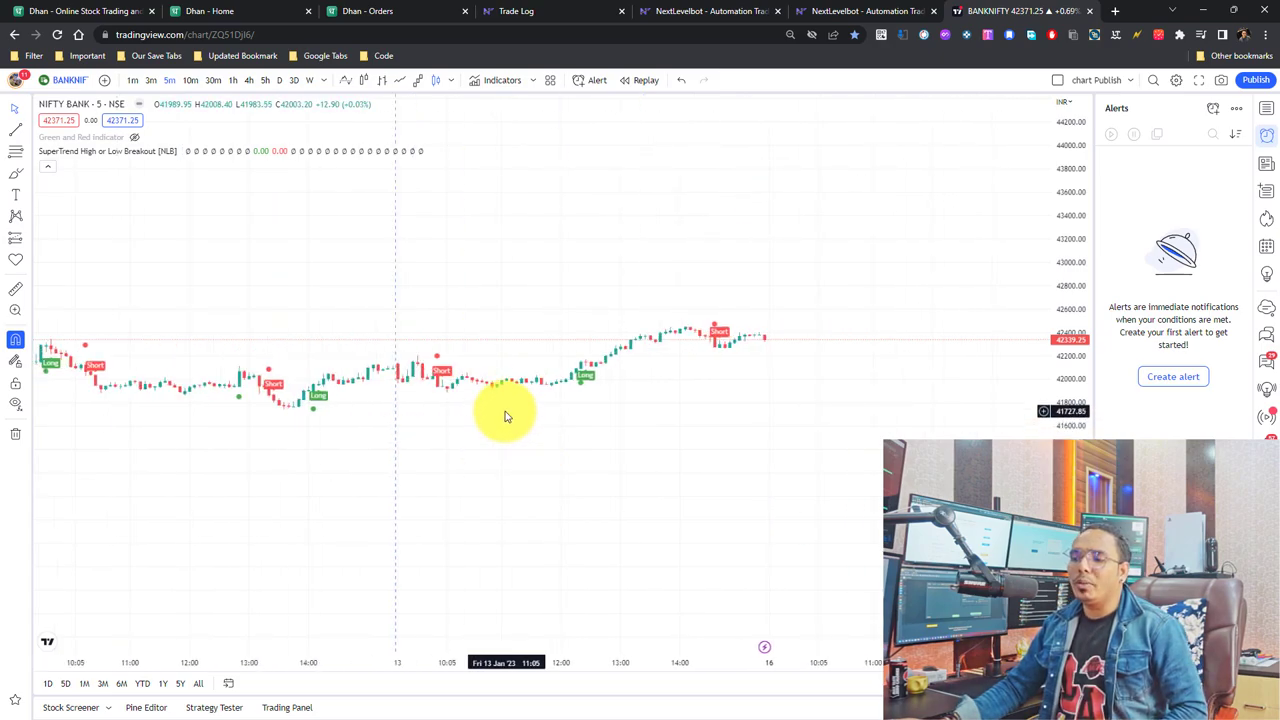